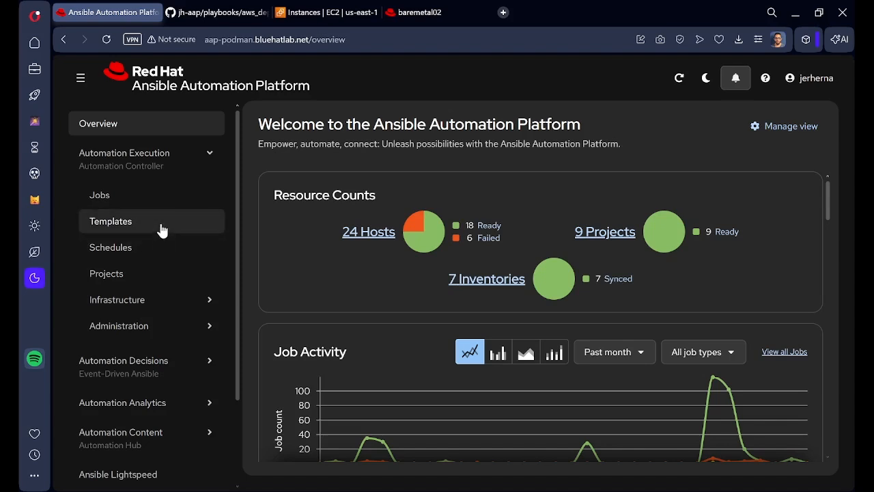
- Open the automation templates list and look through the job and workflow templates in the aws-provisioning domain
left_click(161, 230)
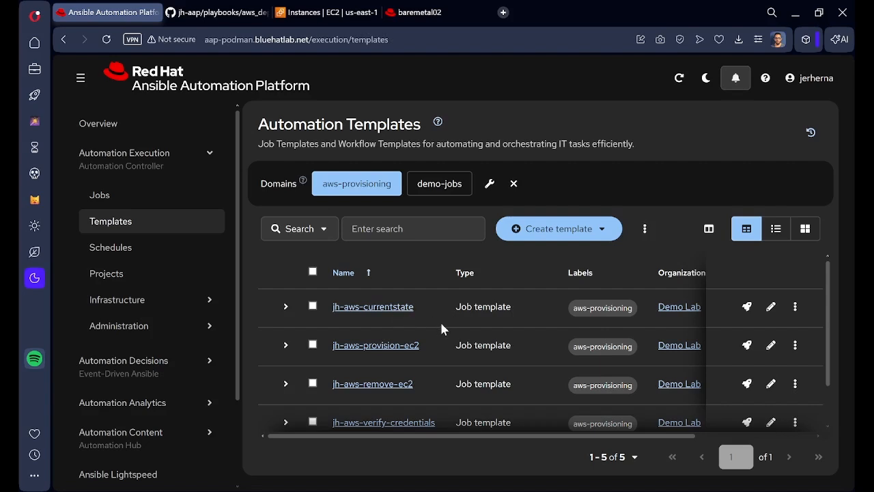
scroll(423, 312, "down", 1)
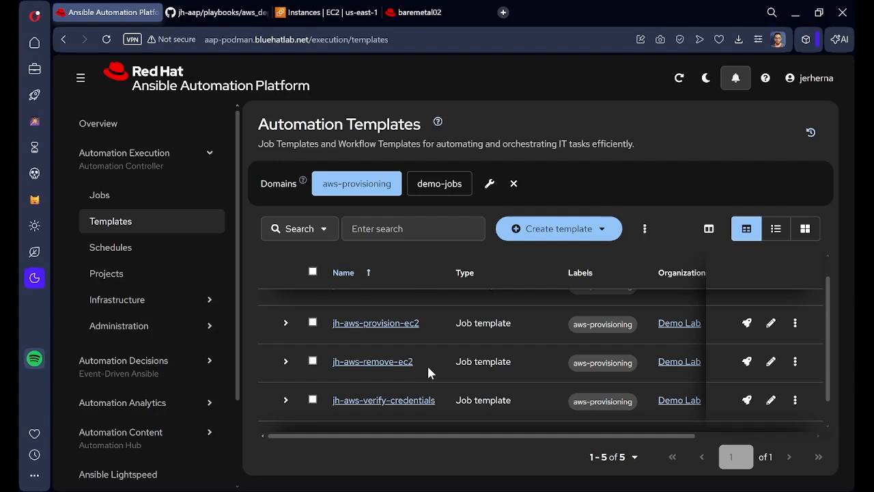
scroll(429, 369, "down", 2)
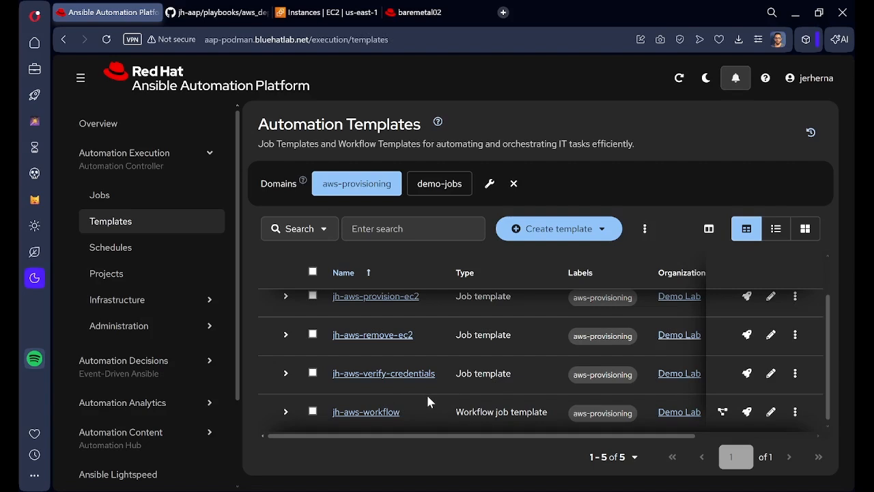
scroll(455, 362, "up", 1)
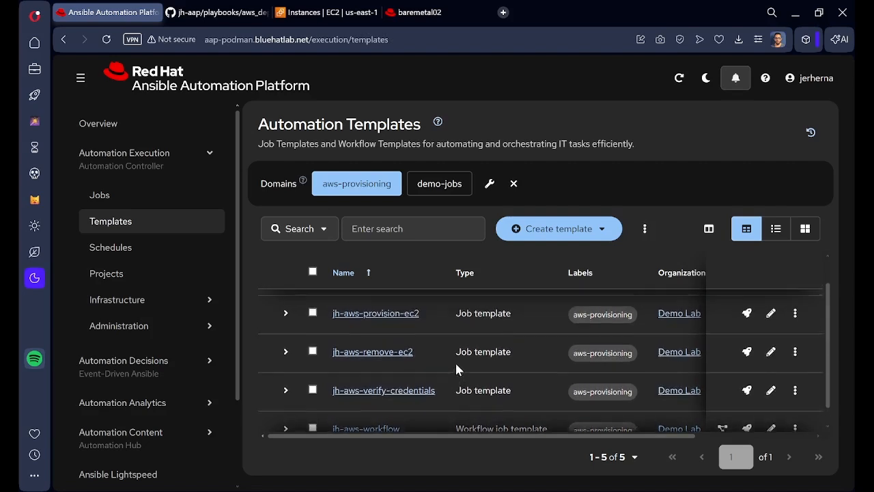
scroll(456, 368, "down", 1)
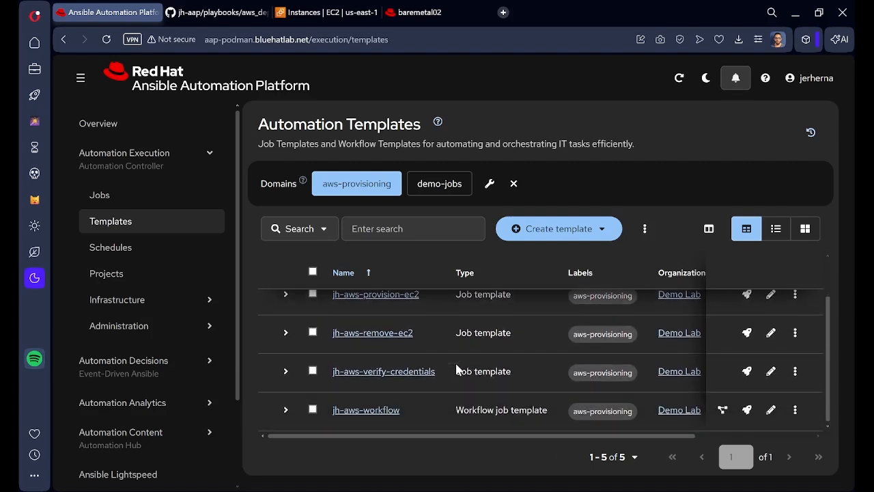
scroll(457, 370, "up", 2)
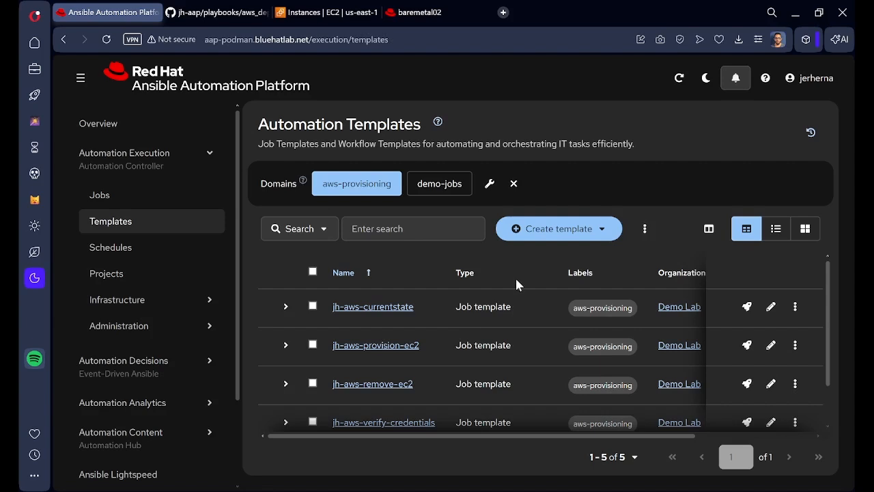
- Open the jh-aws-provision-ec2 template for editing and view the available job types without changing the selection
left_click(772, 346)
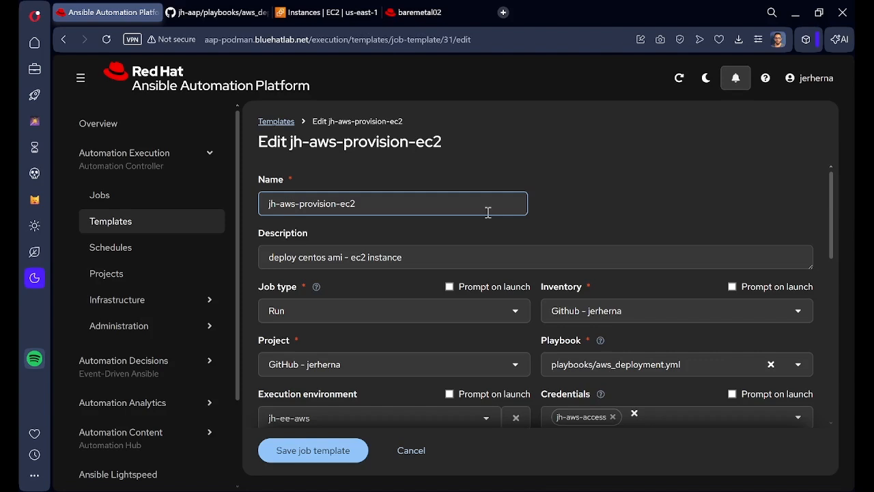
scroll(488, 213, "down", 1)
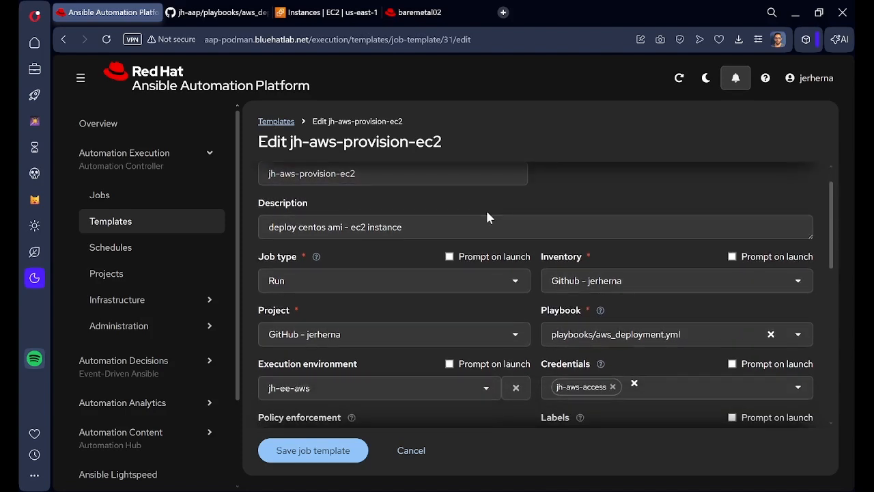
scroll(487, 212, "down", 1)
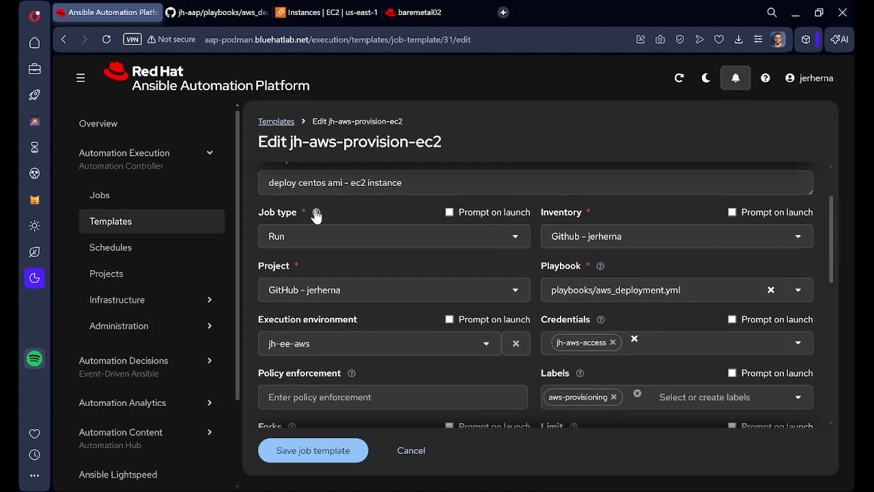
left_click(324, 234)
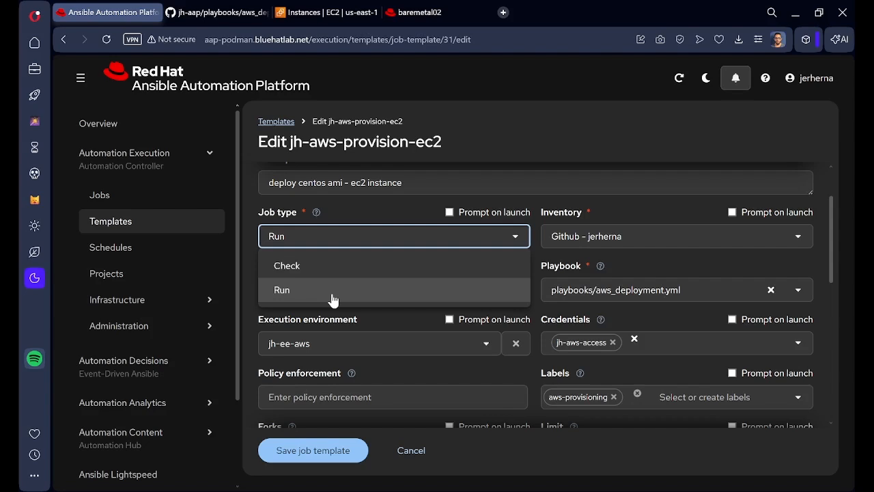
left_click(426, 226)
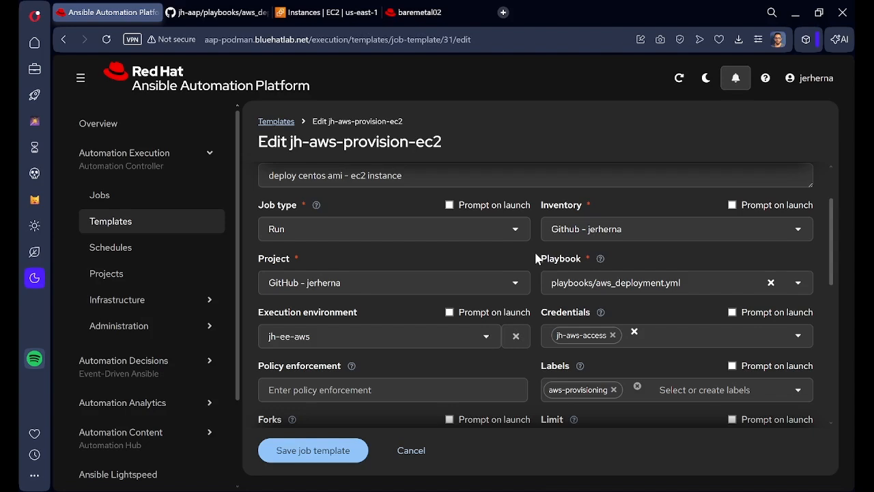
- Review the template's project, playbook, execution environment, credentials, labels and remaining run settings, and leave the form without saving
scroll(536, 258, "down", 1)
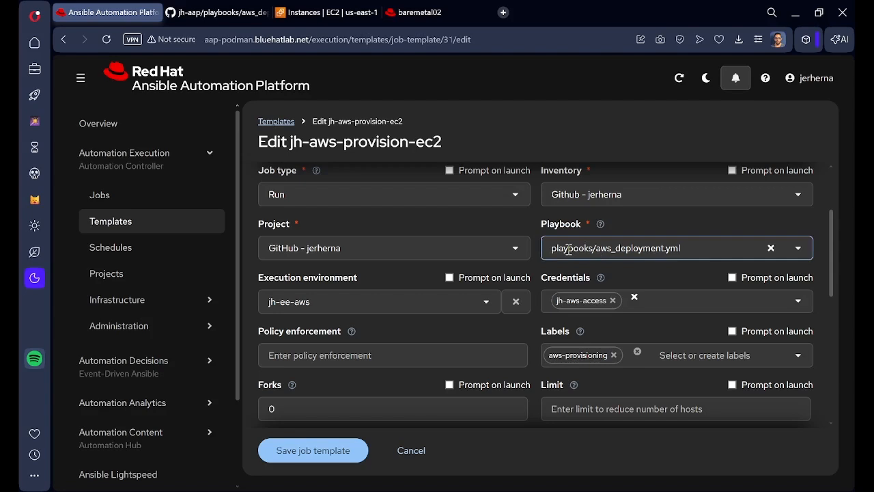
scroll(376, 270, "down", 1)
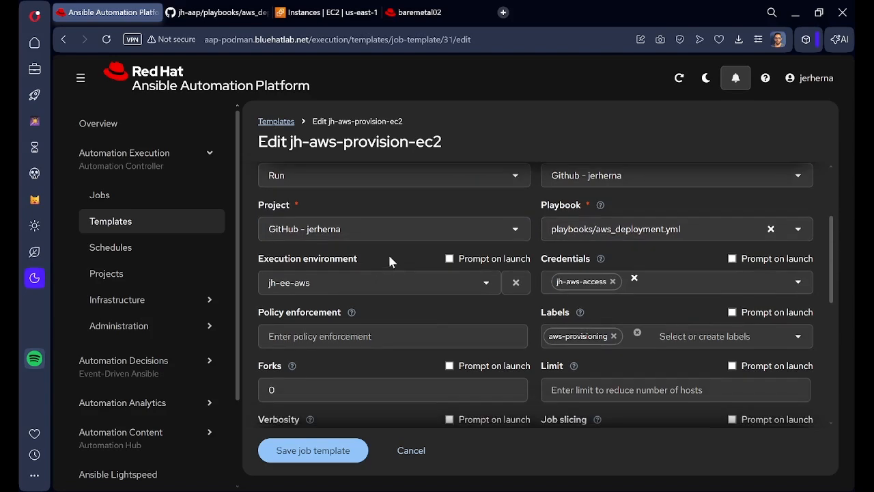
scroll(390, 261, "down", 1)
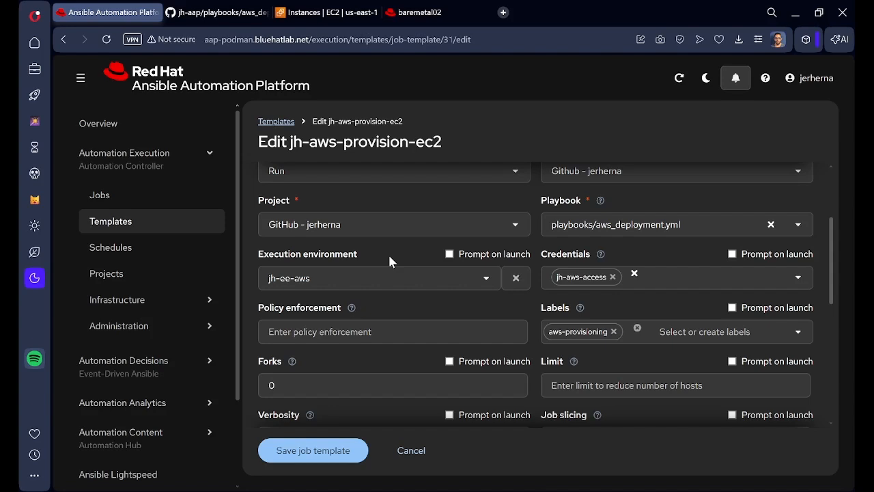
scroll(412, 274, "down", 1)
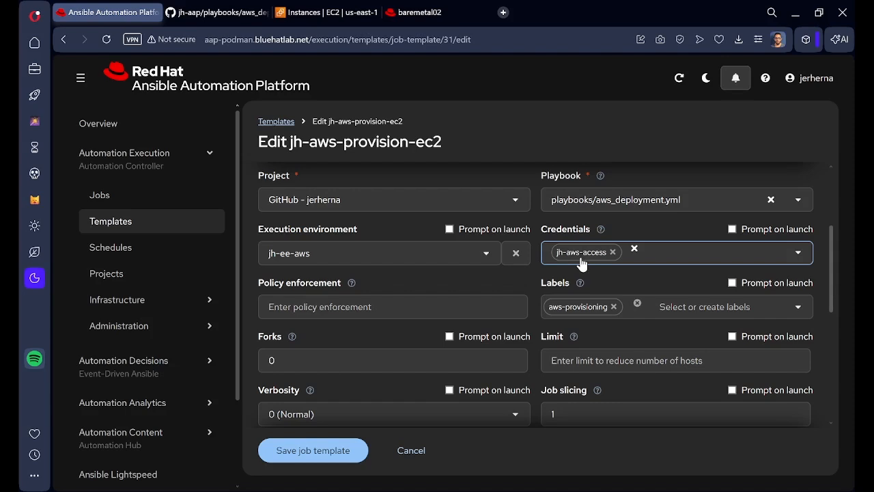
scroll(546, 298, "down", 1)
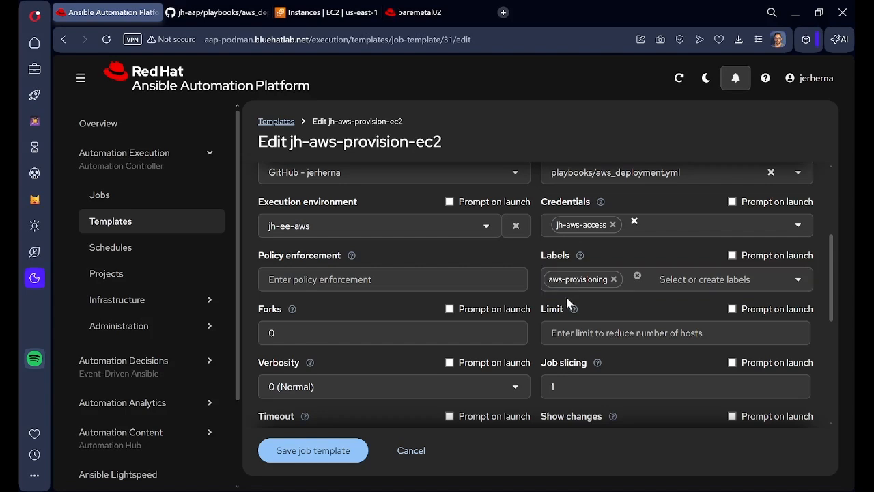
scroll(565, 294, "down", 2)
scroll(567, 302, "down", 1)
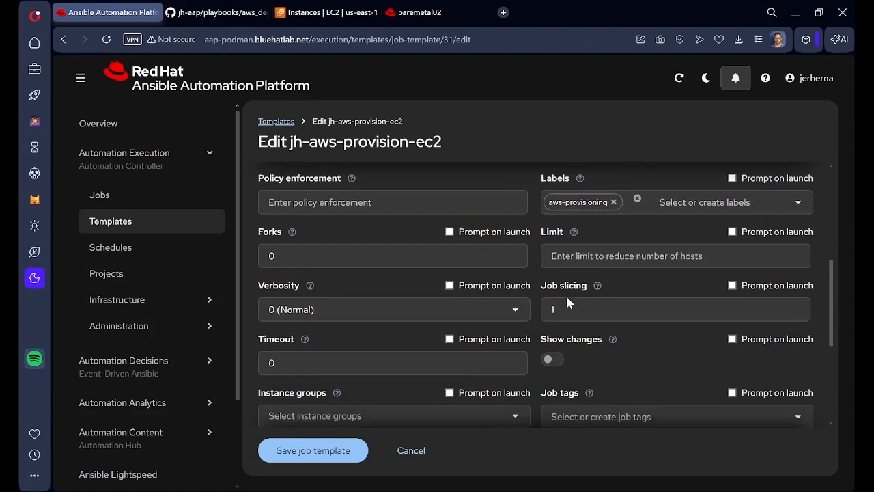
scroll(567, 298, "down", 1)
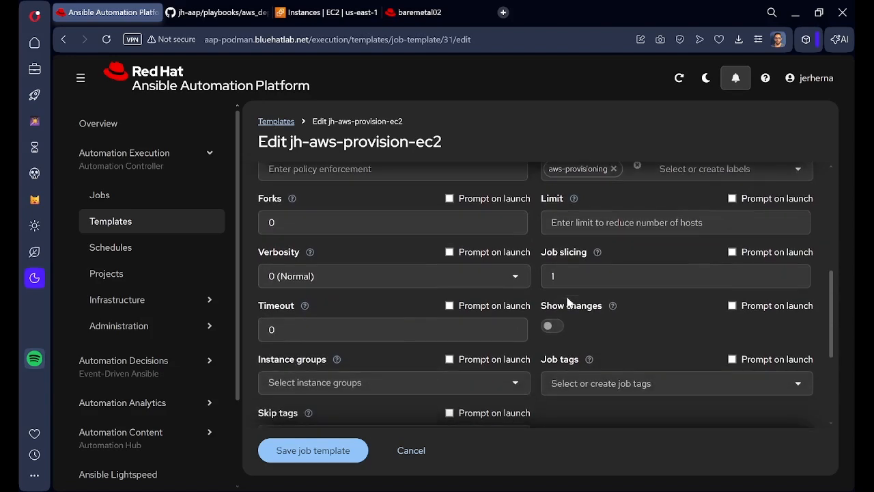
scroll(445, 314, "down", 4)
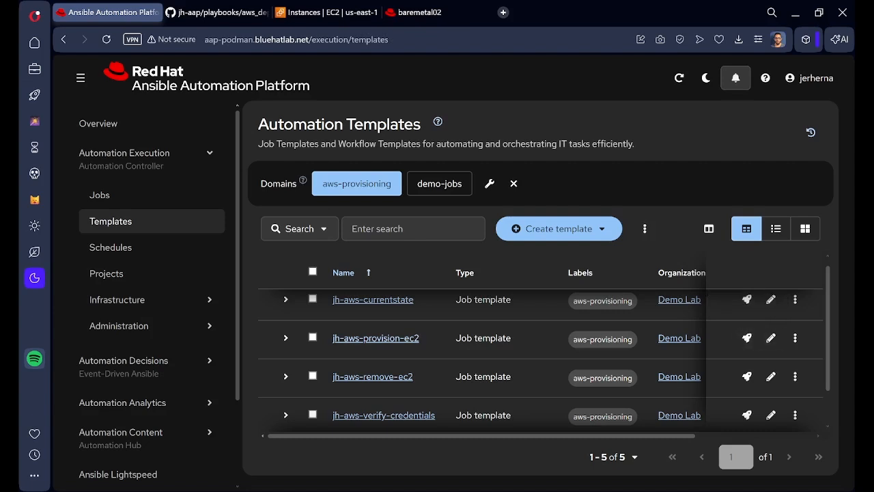
- Open the survey of jh-aws-provision-ec2 and examine the instance name question's wording and answer variable name
left_click(399, 338)
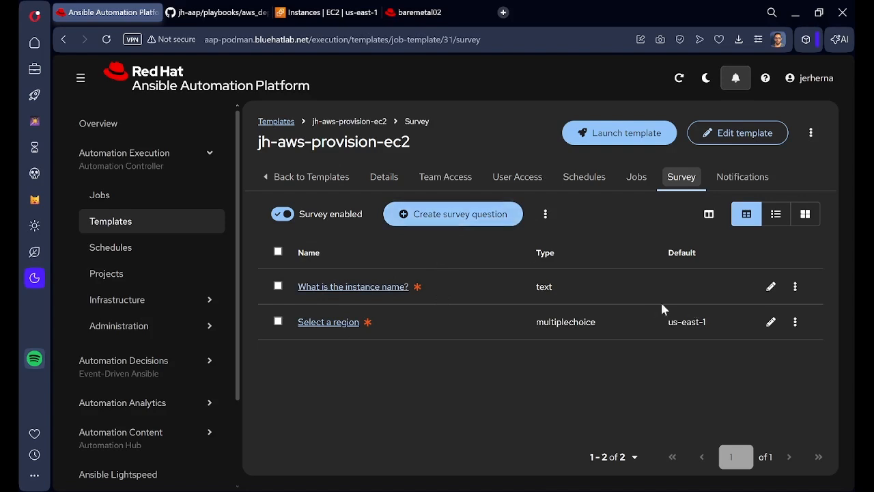
left_click(771, 286)
scroll(612, 267, "down", 1)
scroll(614, 269, "up", 1)
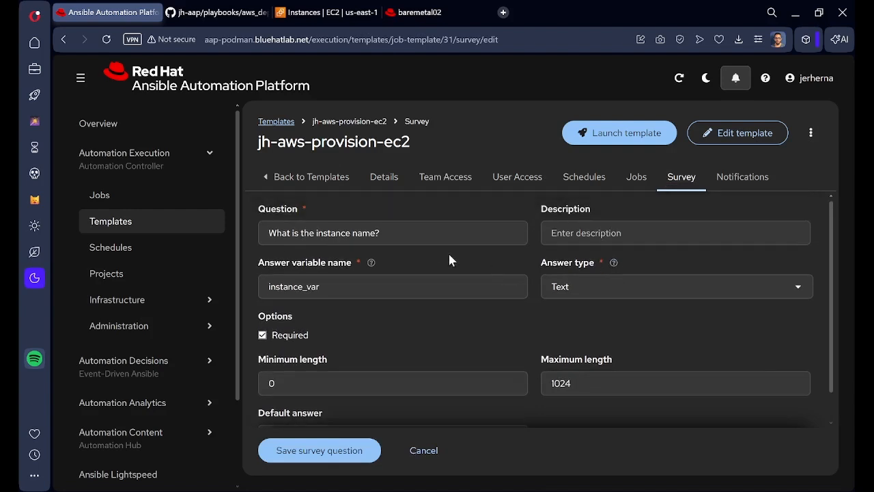
left_click(412, 226)
scroll(412, 259, "down", 1)
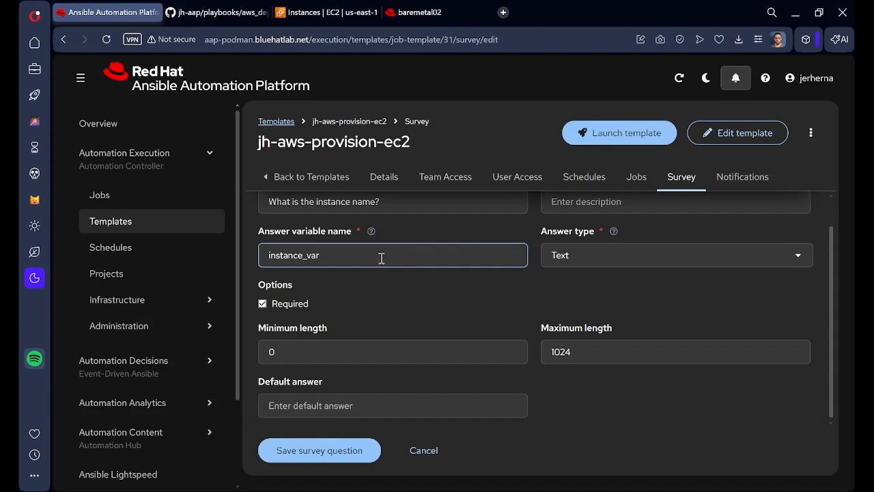
left_click(344, 255)
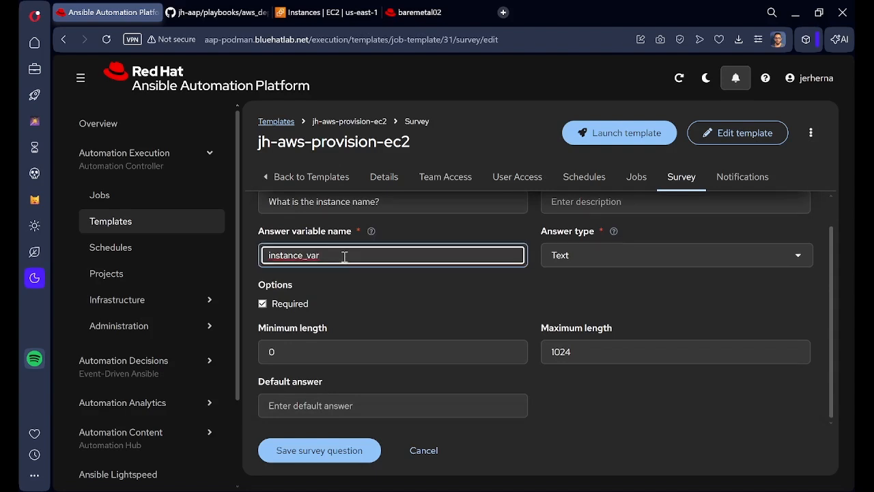
left_click(342, 296)
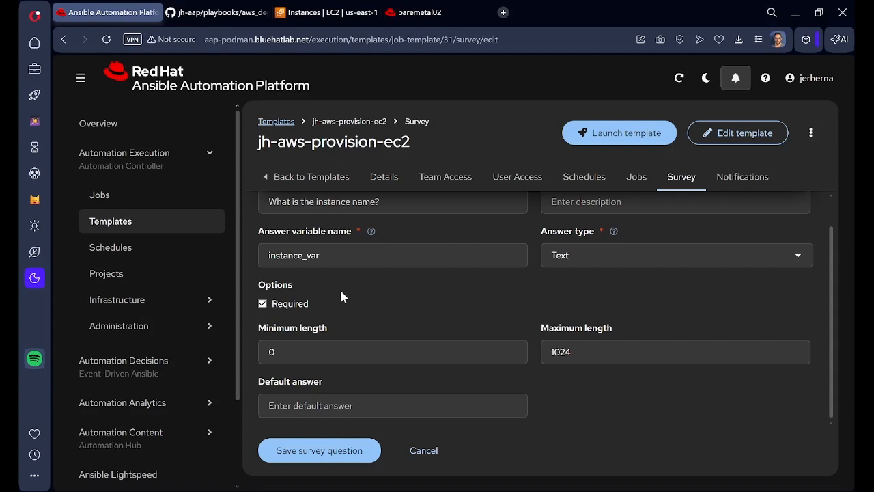
scroll(398, 302, "up", 1)
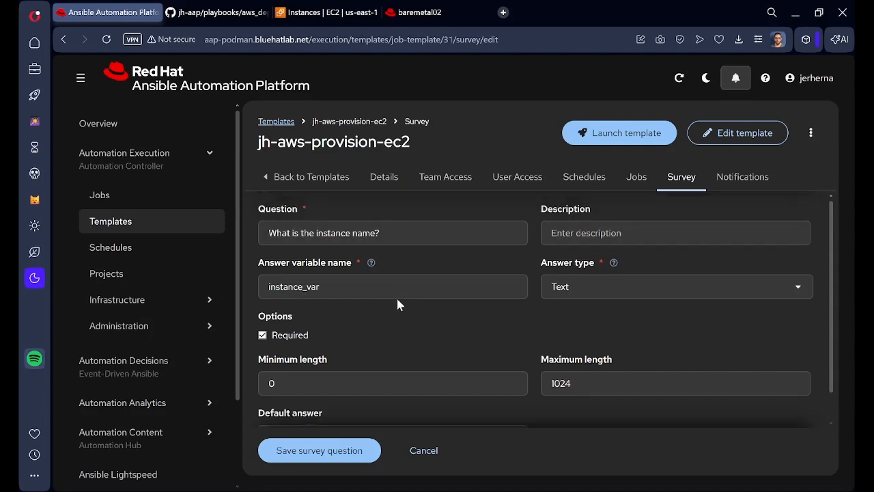
- Check the instance name question's answer type, required option, length limits and default answer, and close it without saving
left_click(581, 286)
left_click(486, 329)
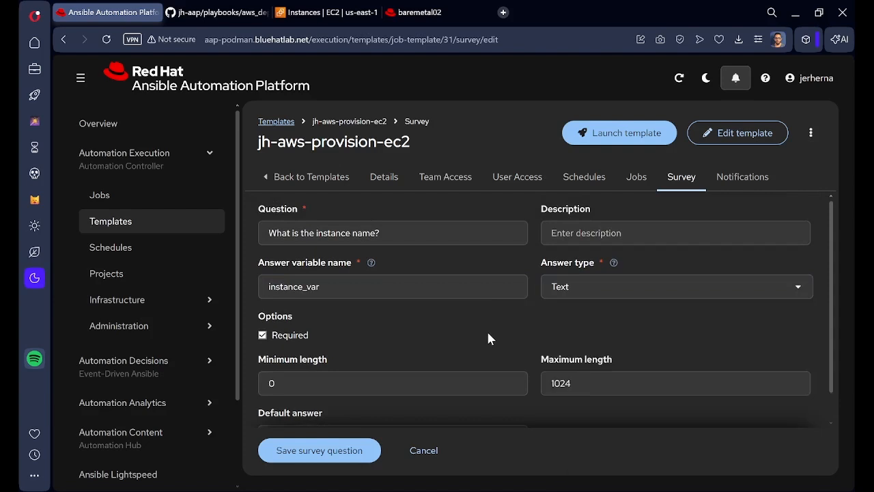
scroll(486, 329, "down", 1)
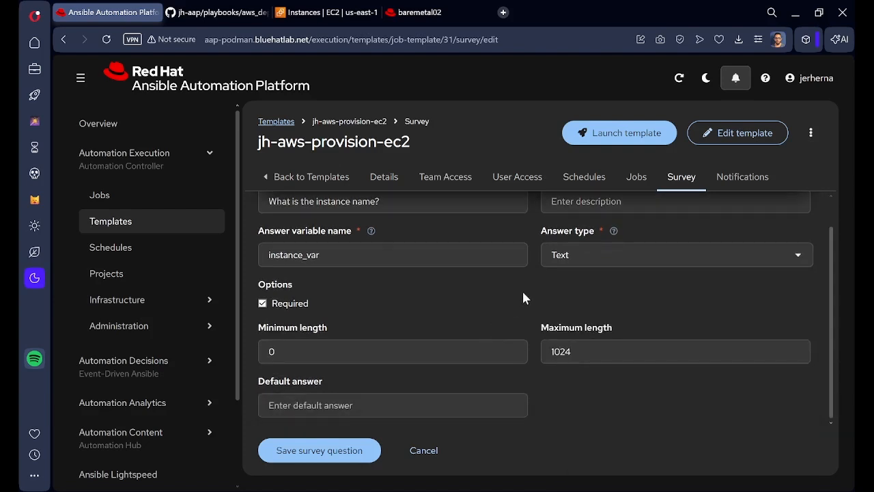
scroll(524, 293, "up", 1)
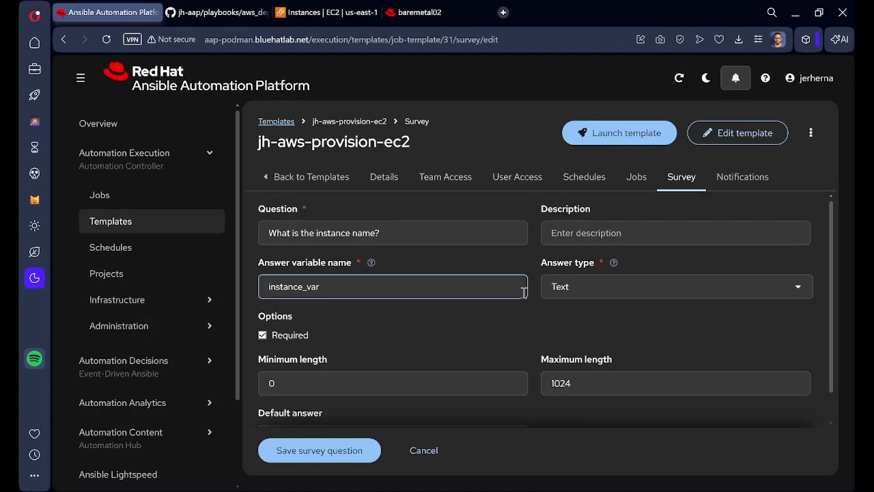
scroll(523, 293, "down", 1)
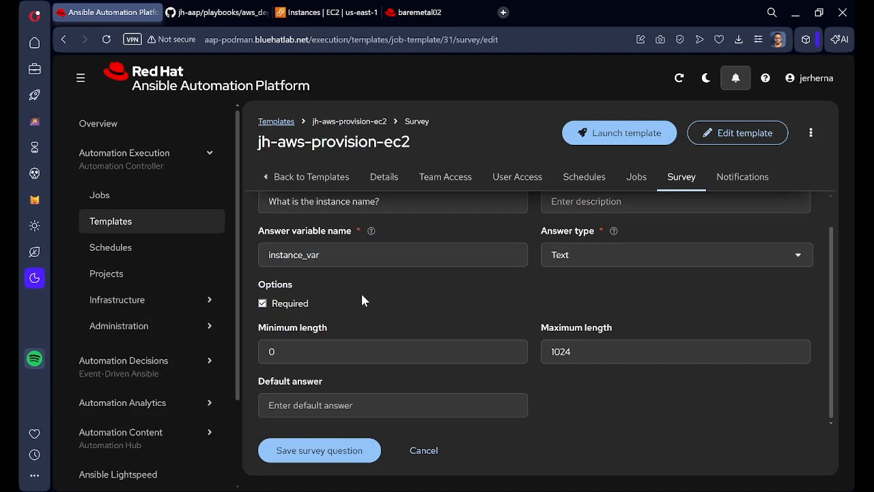
left_click(424, 450)
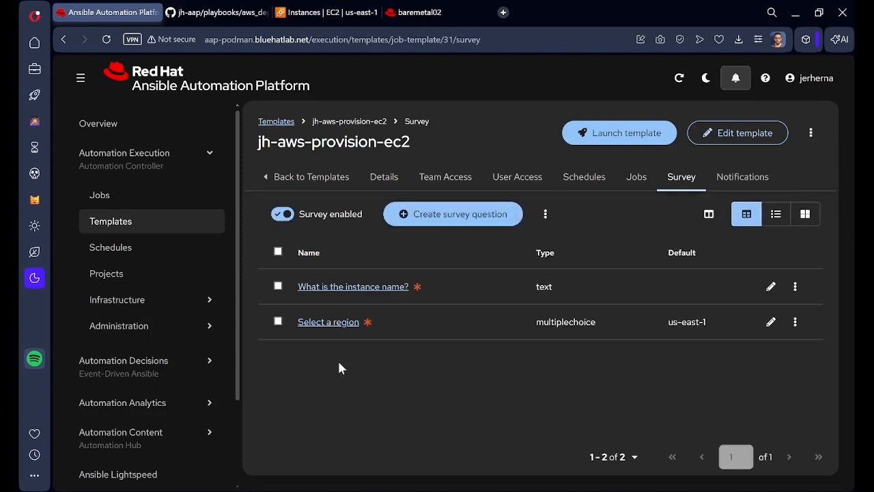
- Open the "Select a region" survey question, review its answer variable, type and multiple choice options, and close it without saving
left_click(771, 321)
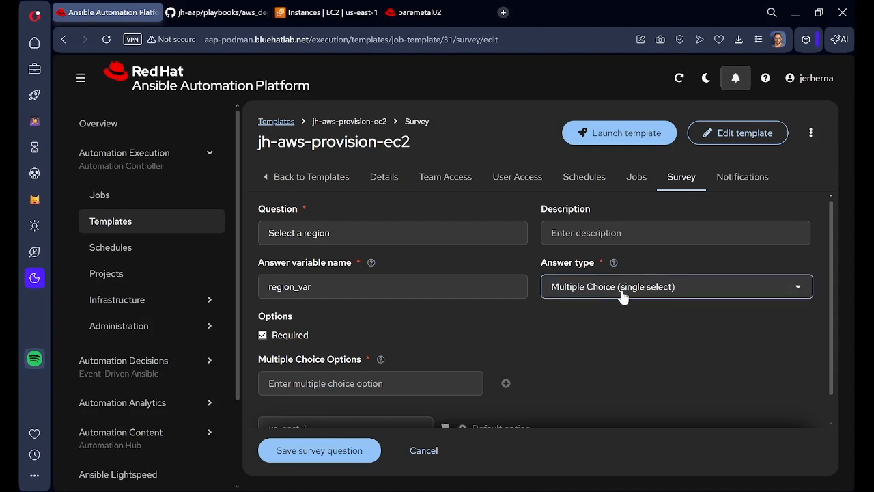
scroll(610, 356, "down", 1)
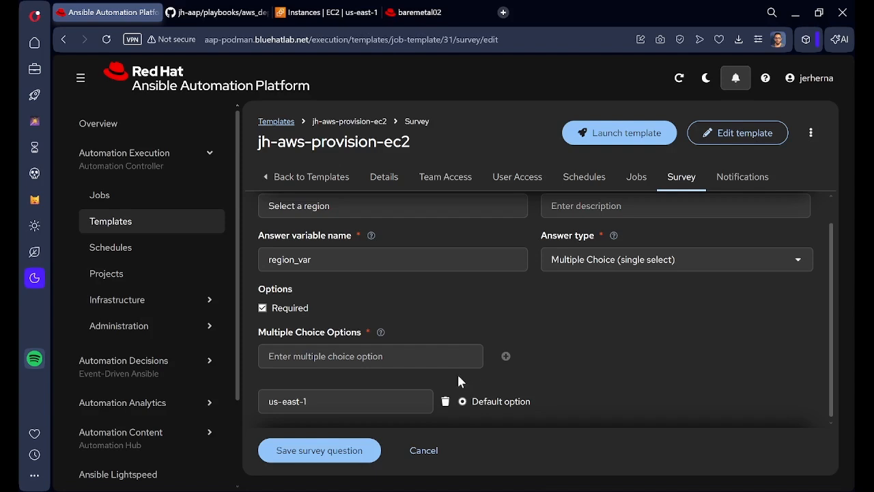
left_click(428, 459)
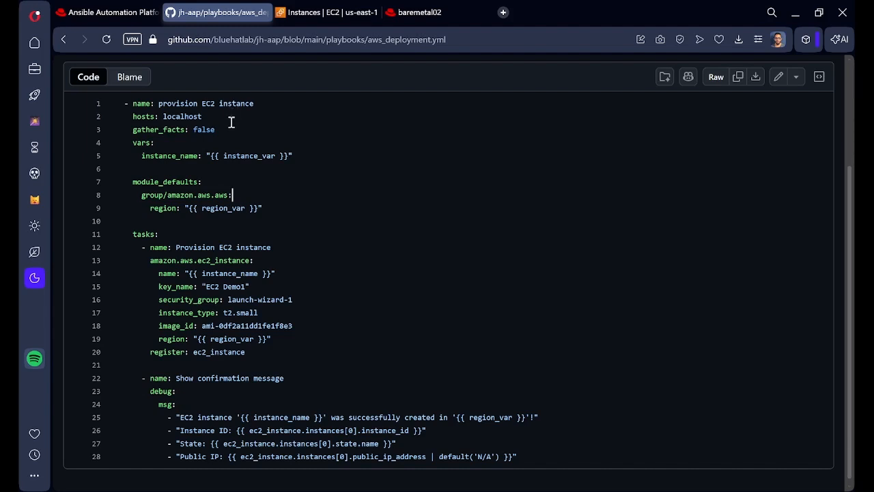
- Examine the playbook's play header, its instance_name variable and the region setting in module_defaults
left_click_drag(231, 127, 127, 104)
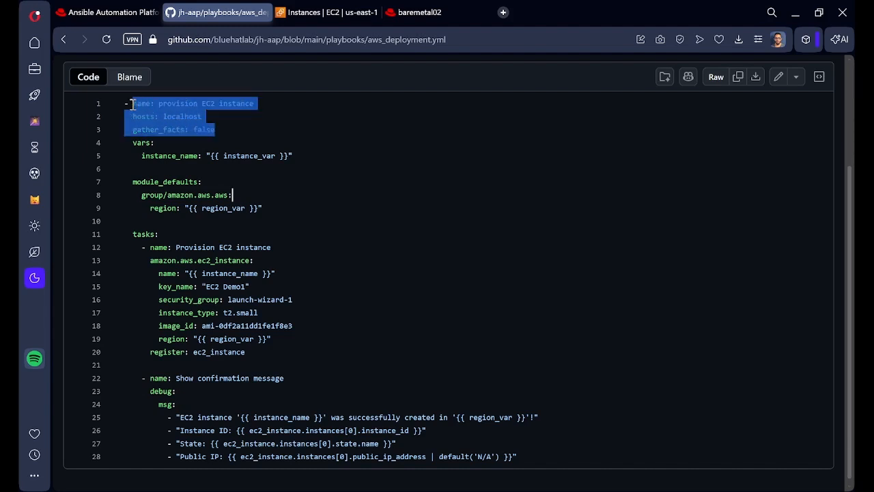
left_click(233, 156)
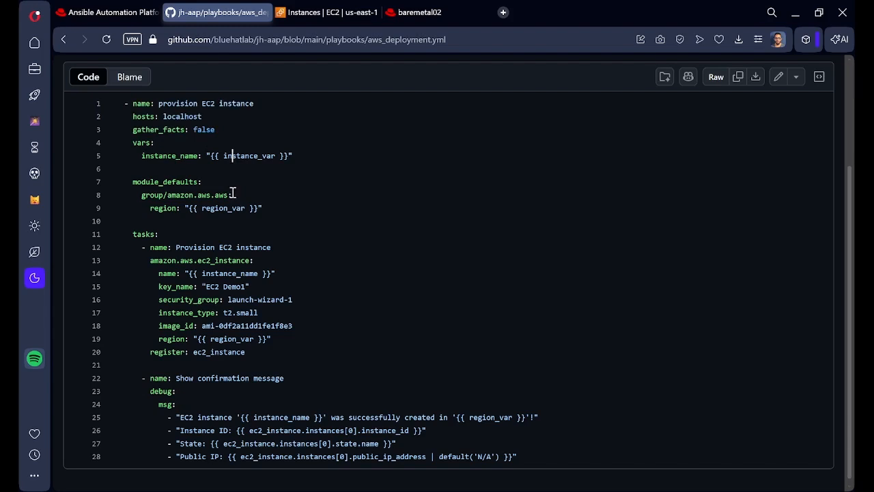
left_click(259, 185)
left_click(214, 156)
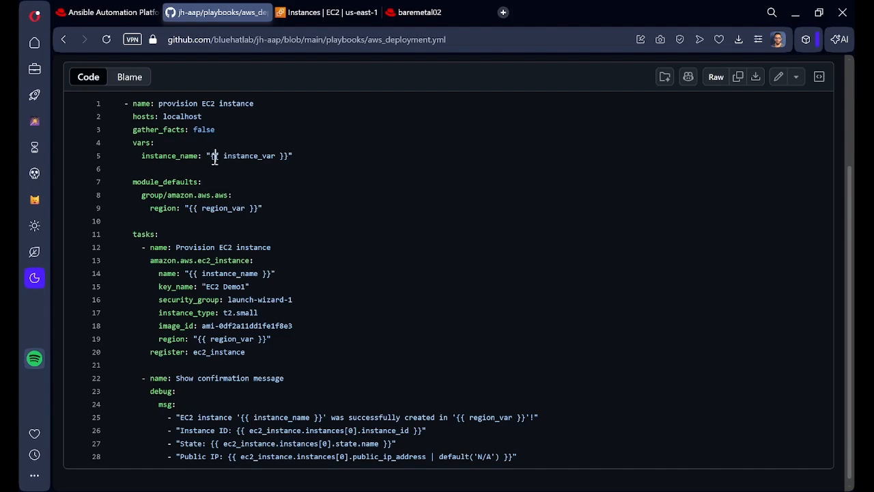
left_click(219, 209)
scroll(273, 353, "down", 1)
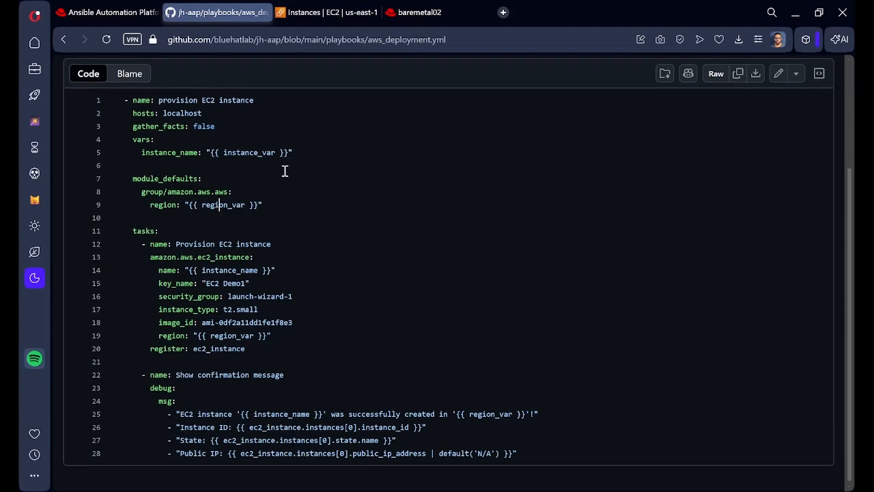
left_click(225, 152)
left_click_drag(116, 152, 227, 234)
- Examine the Provision EC2 instance task's module, name, key name, security group, instance type, image ID and register lines
left_click(259, 257)
left_click(287, 259)
left_click(282, 270)
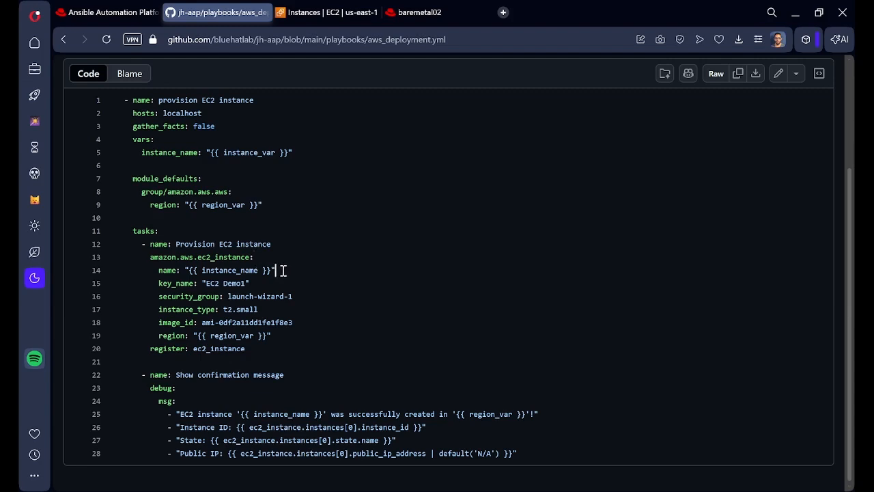
left_click(277, 278)
left_click(299, 295)
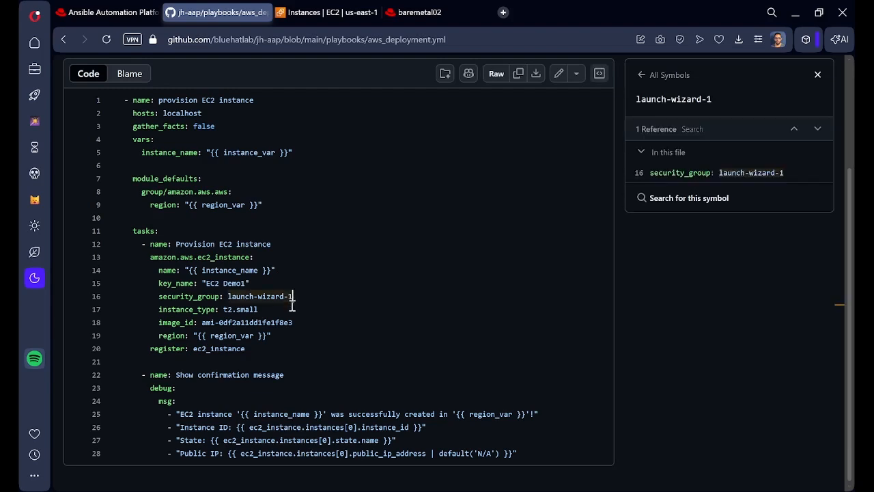
left_click(290, 308)
left_click(295, 323)
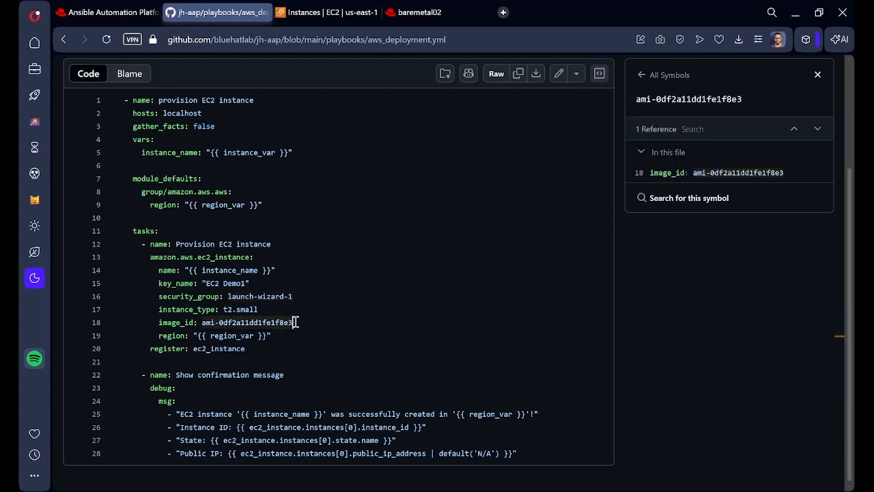
left_click(286, 347)
left_click(287, 326)
left_click(273, 351)
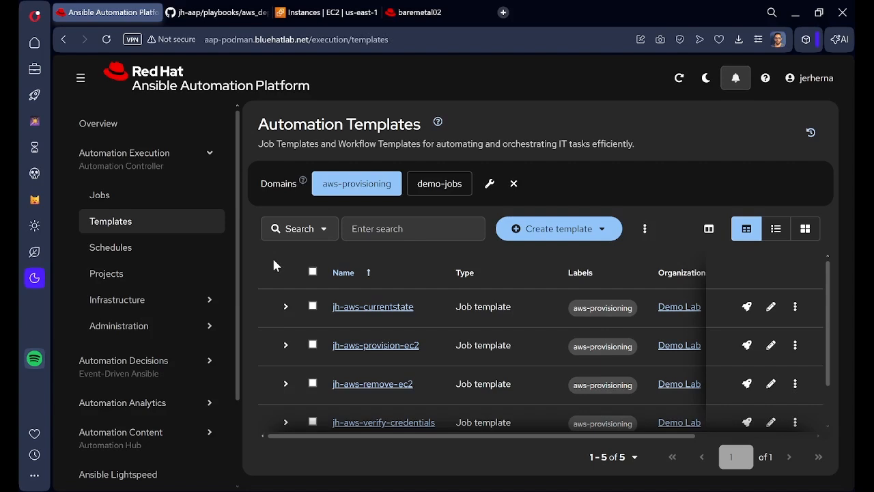
- Switch to the AWS EC2 console, check the available key pairs under Network & Security, and return to the instances list
left_click(315, 17)
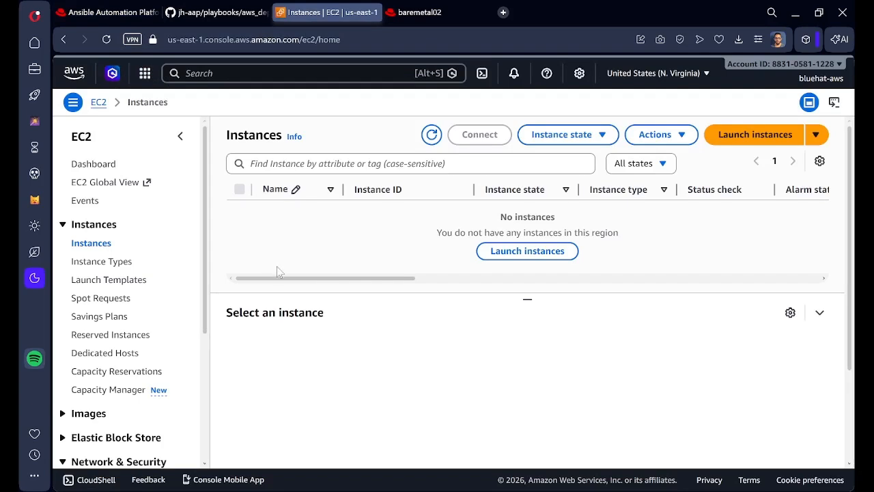
left_click_drag(273, 279, 242, 278)
scroll(120, 320, "down", 1)
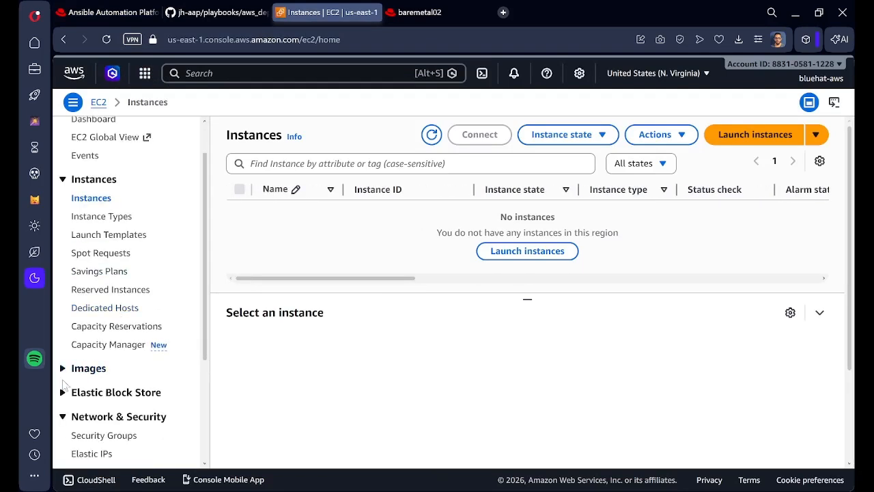
scroll(82, 390, "down", 2)
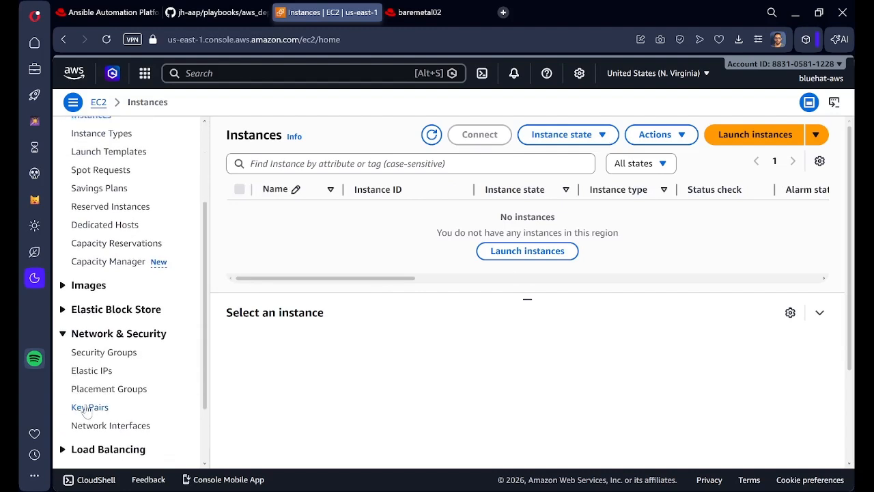
left_click(90, 407)
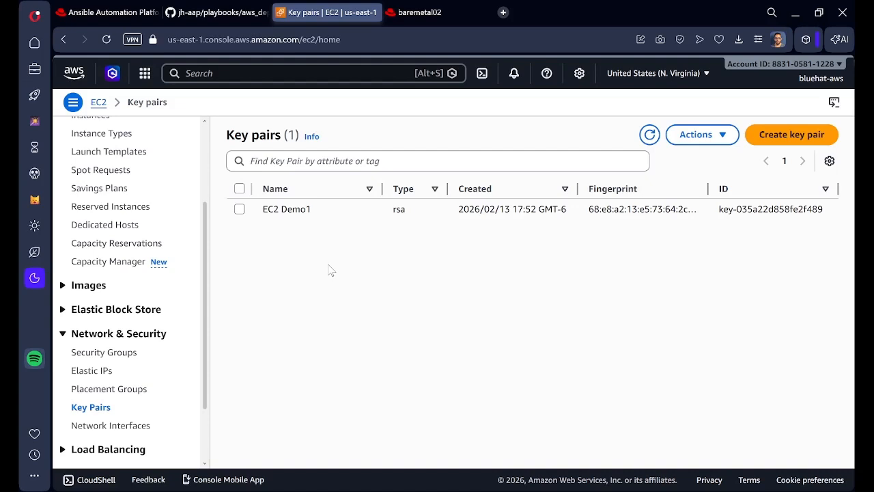
scroll(102, 236, "up", 2)
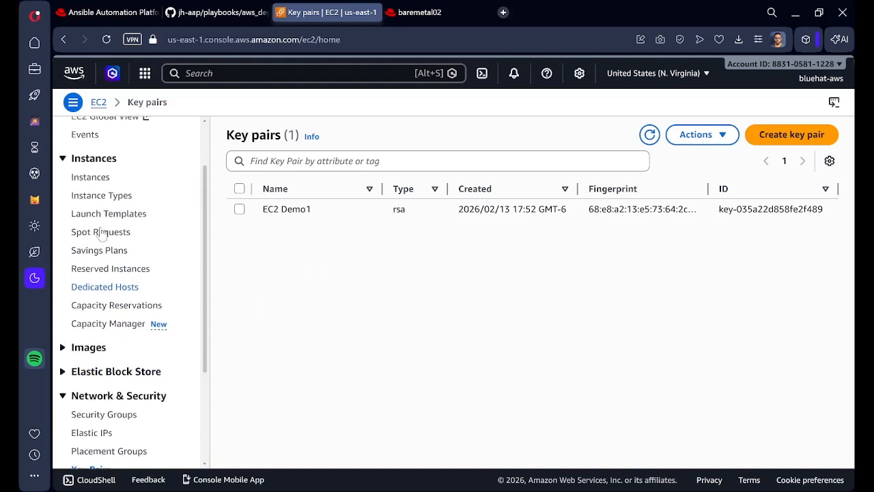
left_click(90, 198)
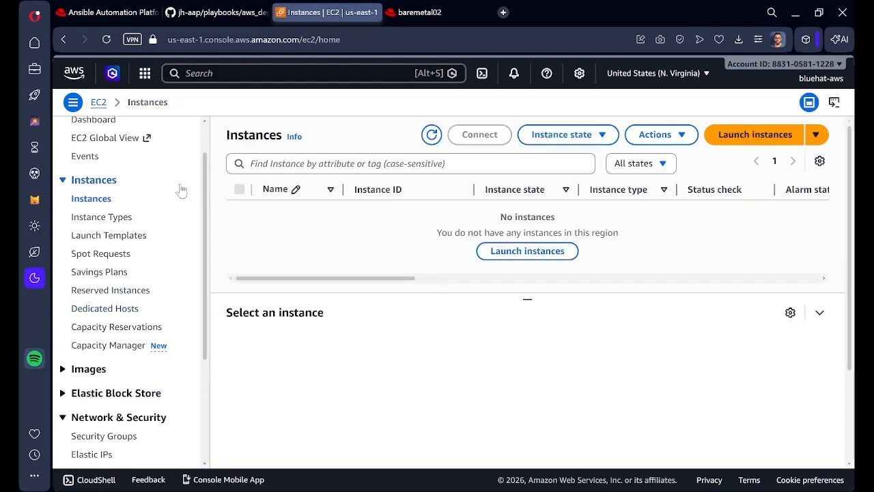
- Switch to Ansible Automation Platform, start launching jh-aws-provision-ec2 and enter aap-demo-self-service as the instance name
left_click(114, 13)
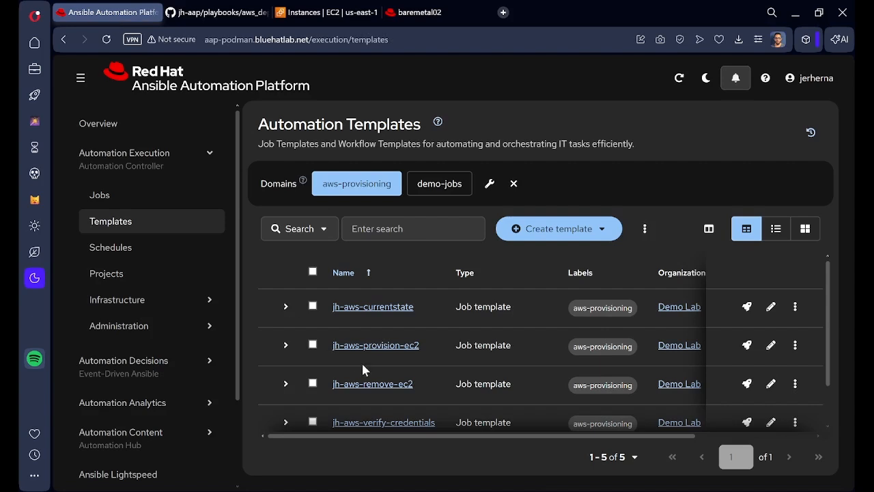
left_click(741, 349)
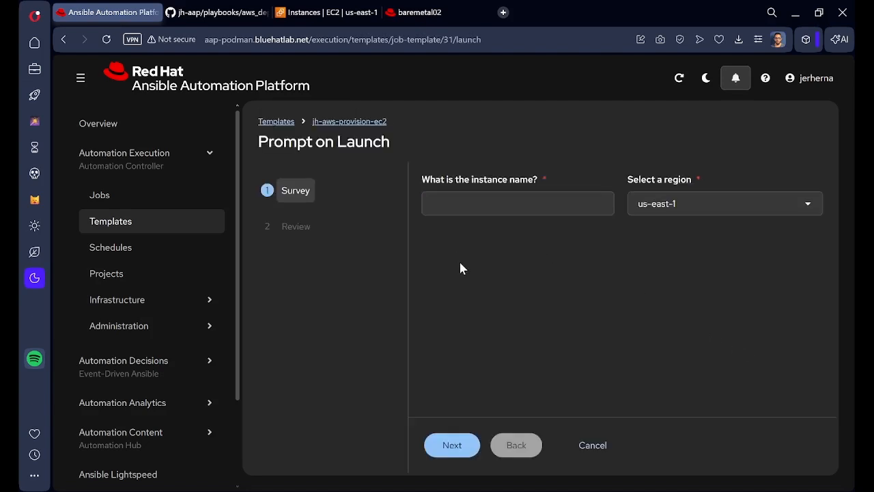
left_click(496, 204)
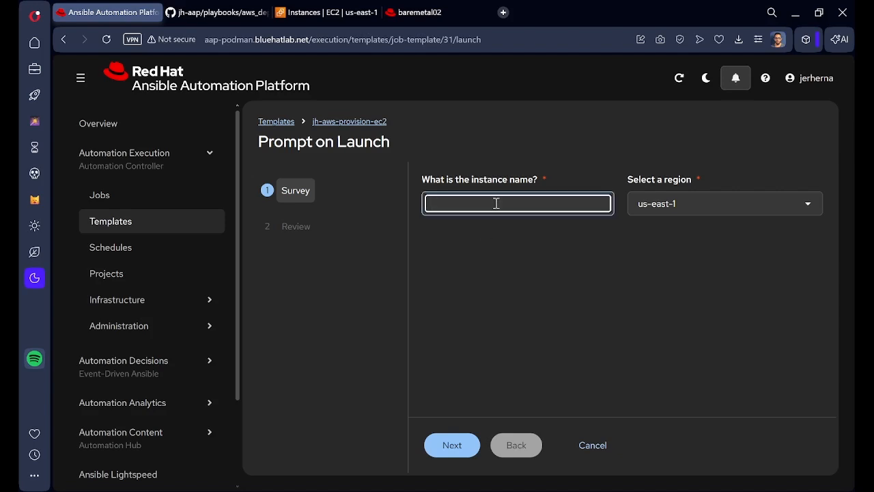
type("aap-demo-s")
type("erv")
key("BackSpace")
type("lf-service")
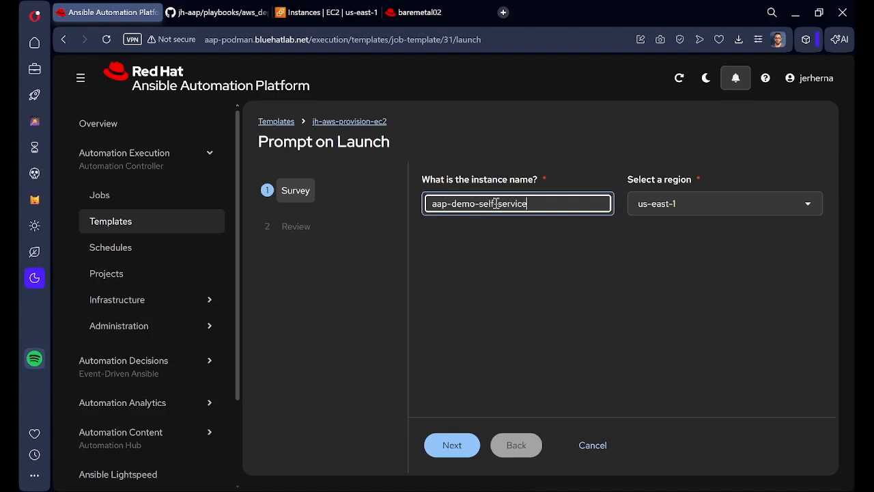
left_click(584, 274)
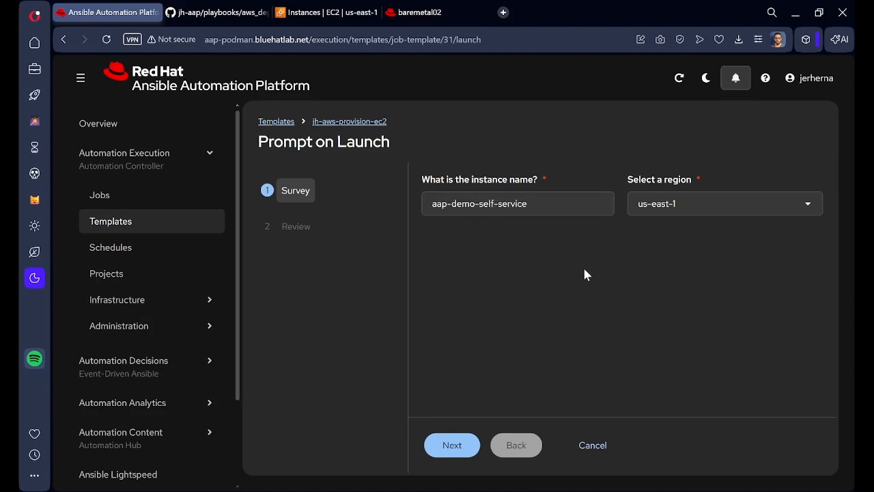
- Select us-east-1 as the region in the launch survey and continue to the review
left_click(659, 206)
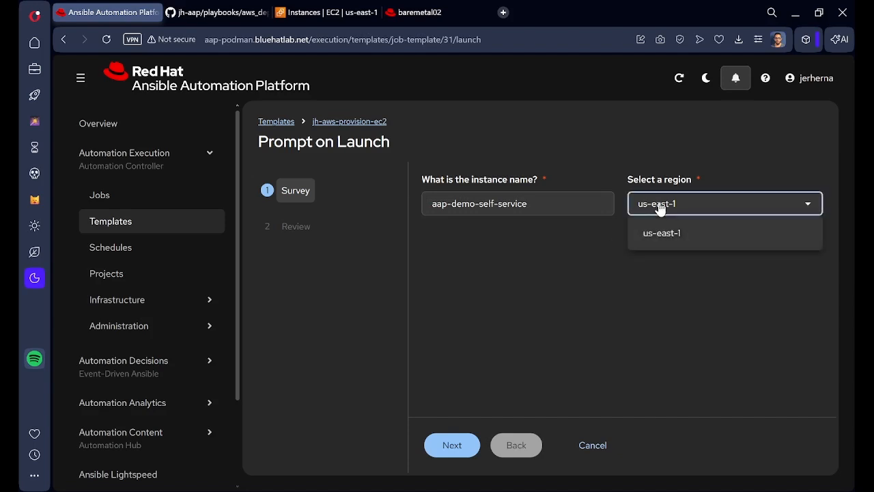
left_click(662, 233)
left_click(631, 296)
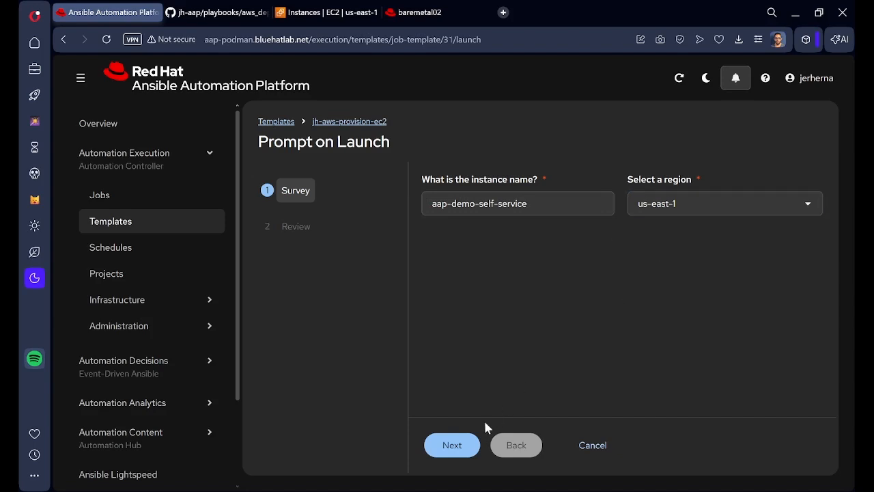
left_click(468, 443)
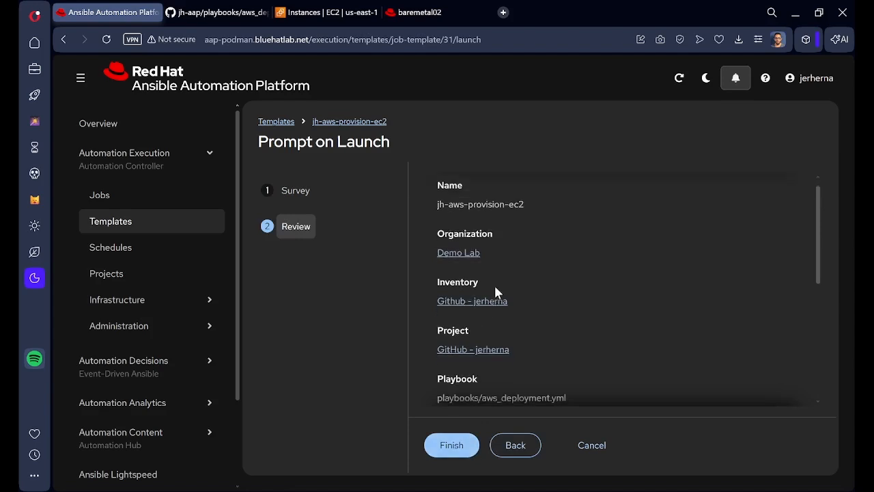
- Review the launch settings and the region_var and instance_var extra vars, and launch the job
scroll(495, 290, "down", 2)
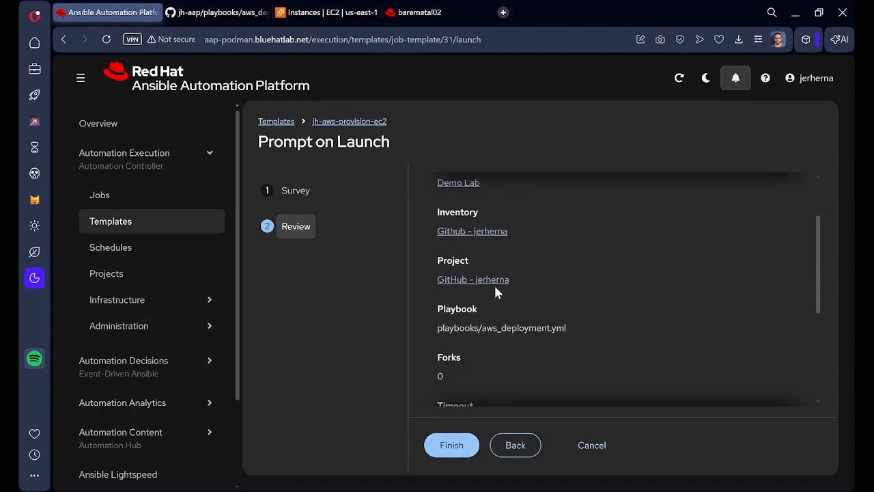
scroll(496, 292, "down", 2)
scroll(496, 293, "up", 1)
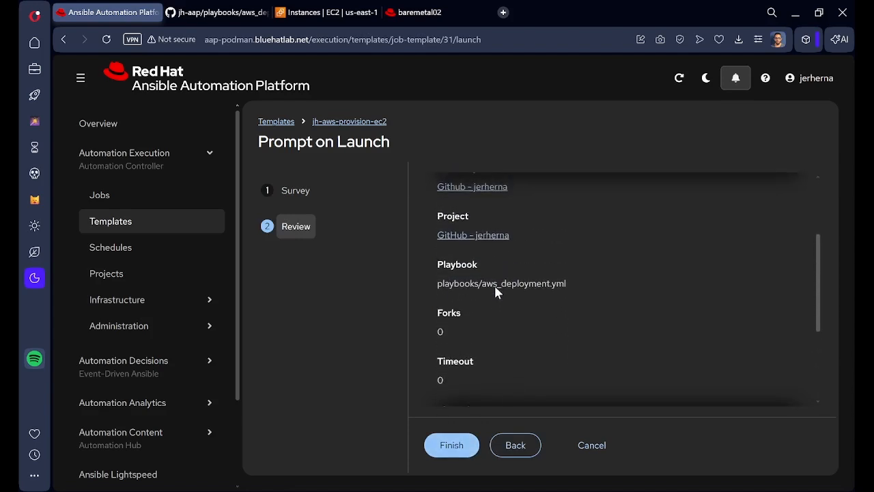
scroll(496, 287, "down", 4)
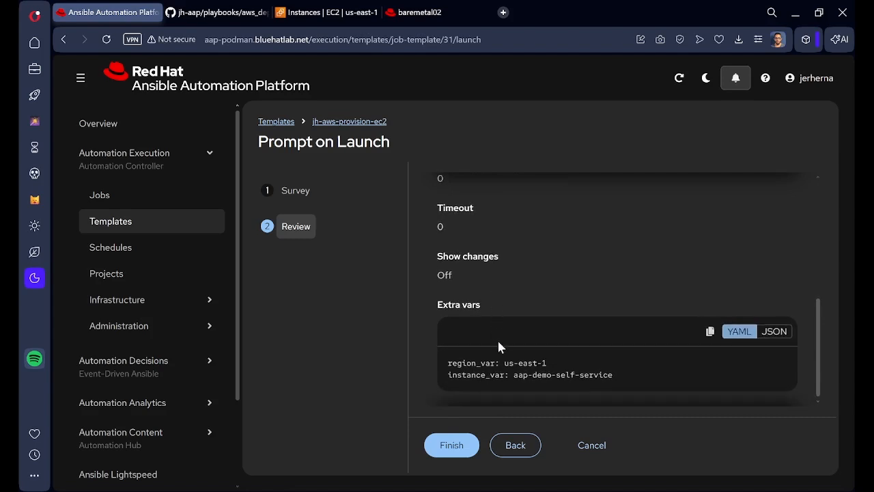
left_click_drag(449, 363, 598, 375)
left_click(599, 374)
left_click(444, 446)
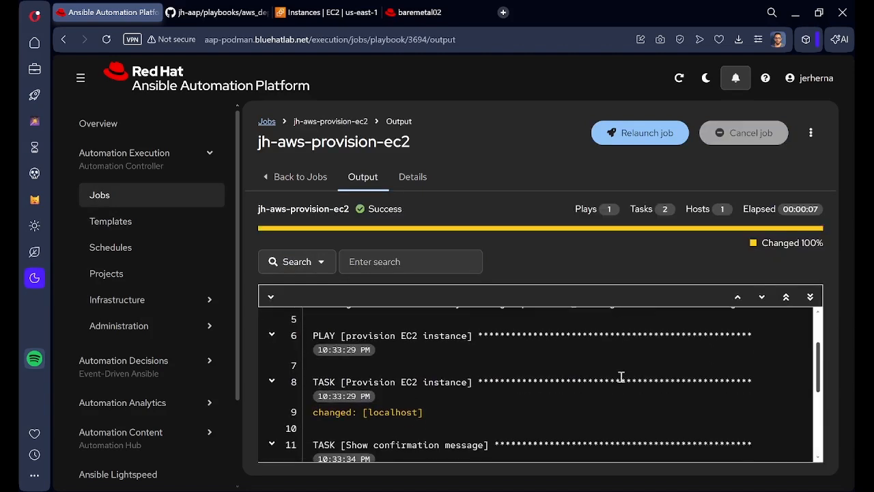
- Read the job output from the Provision EC2 instance task through the confirmation message's instance ID, state and public IP
scroll(569, 352, "down", 1)
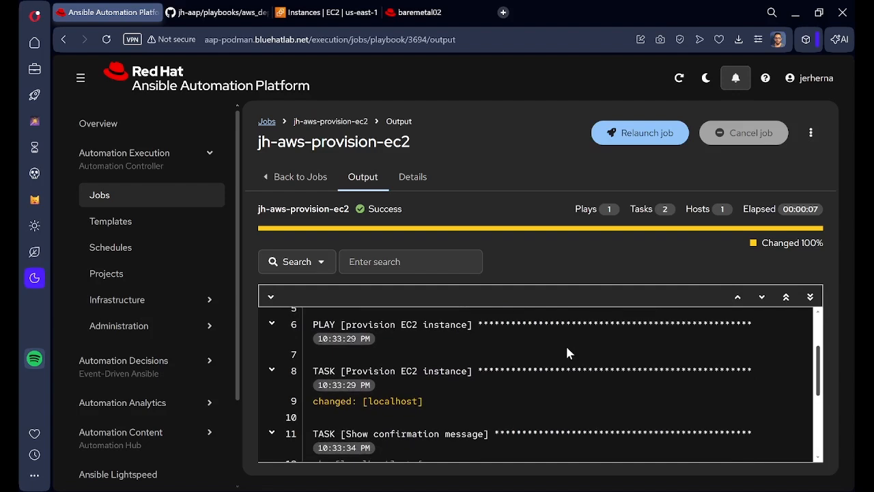
scroll(568, 352, "down", 3)
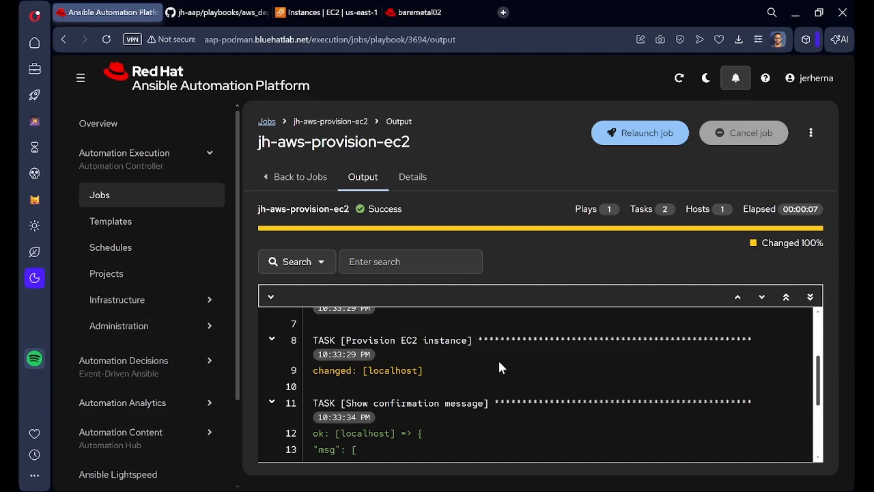
scroll(499, 363, "down", 5)
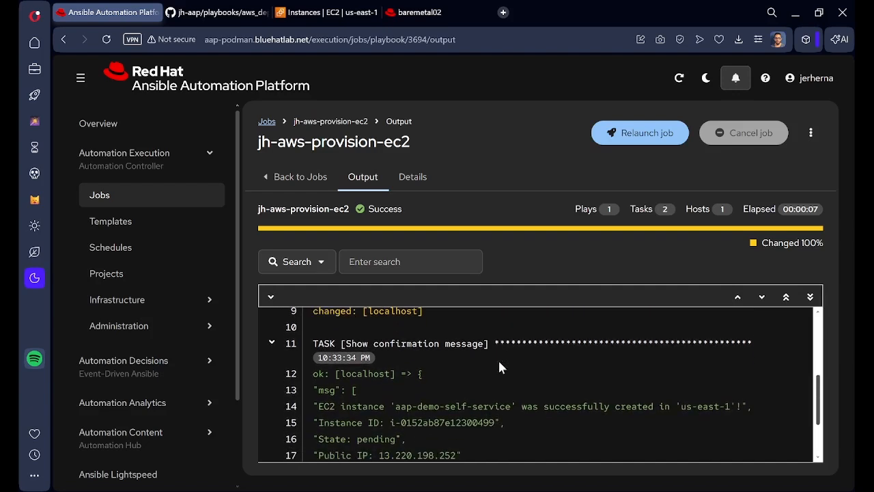
scroll(500, 367, "down", 1)
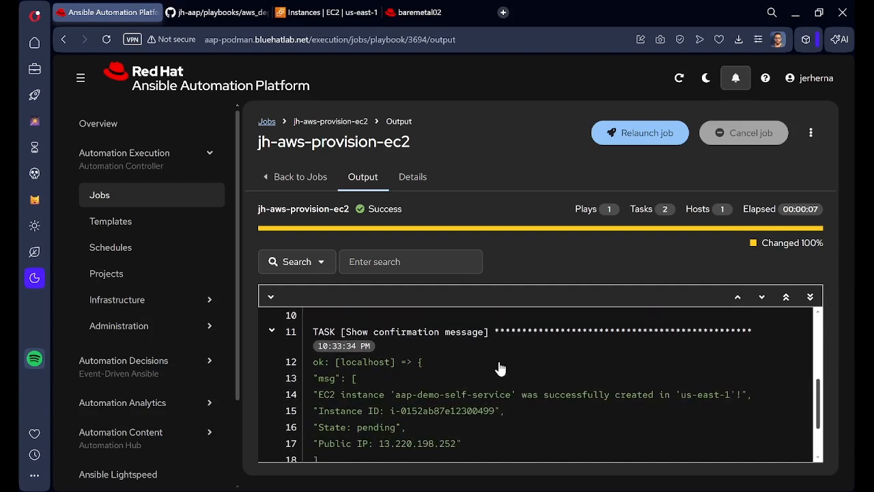
scroll(501, 369, "down", 1)
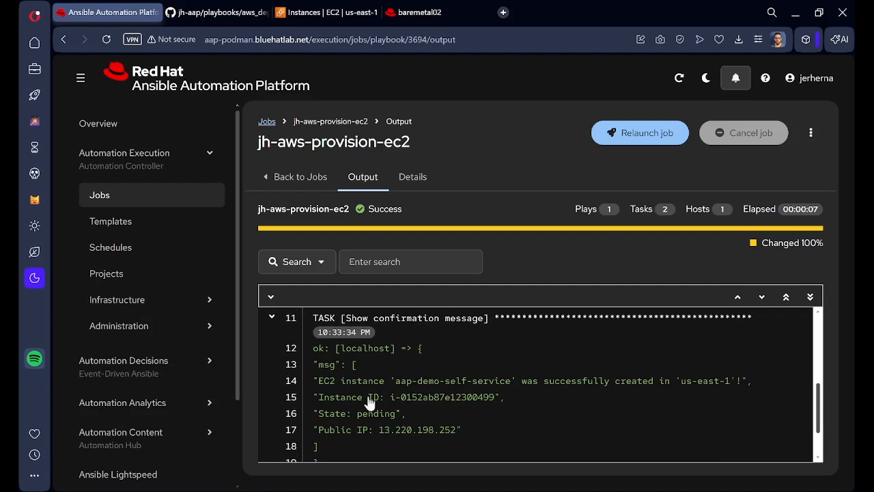
scroll(434, 408, "down", 1)
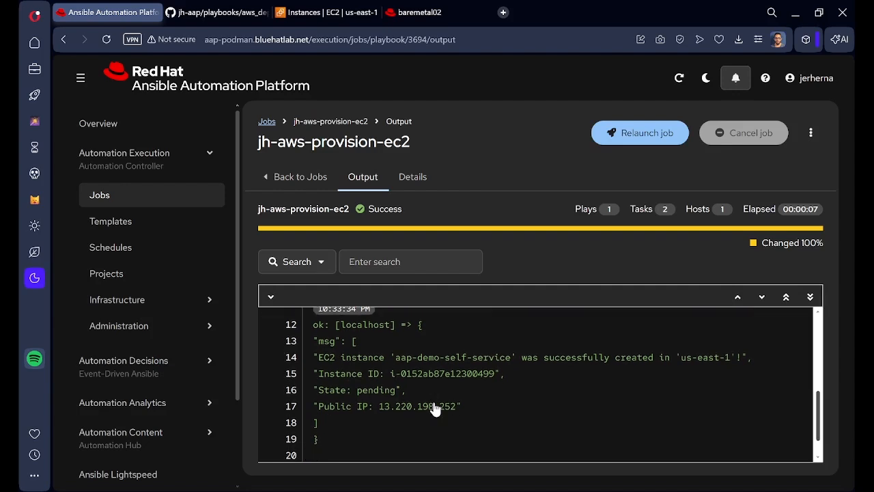
scroll(434, 408, "down", 1)
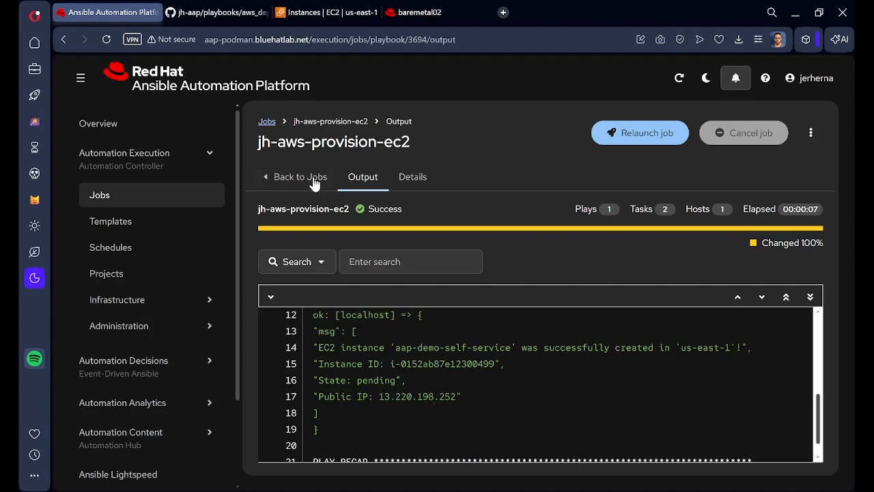
- Switch to the AWS EC2 console and refresh the instances list to check for the aap-demo-self-service instance
left_click(306, 13)
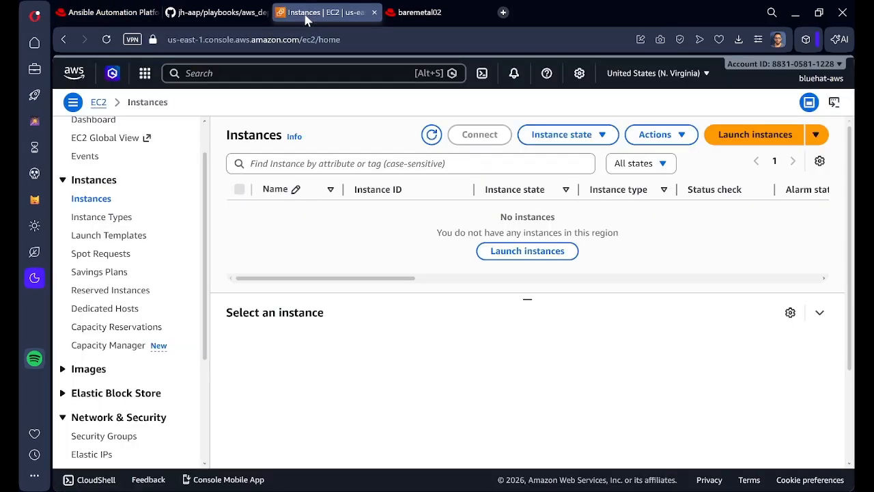
left_click(432, 134)
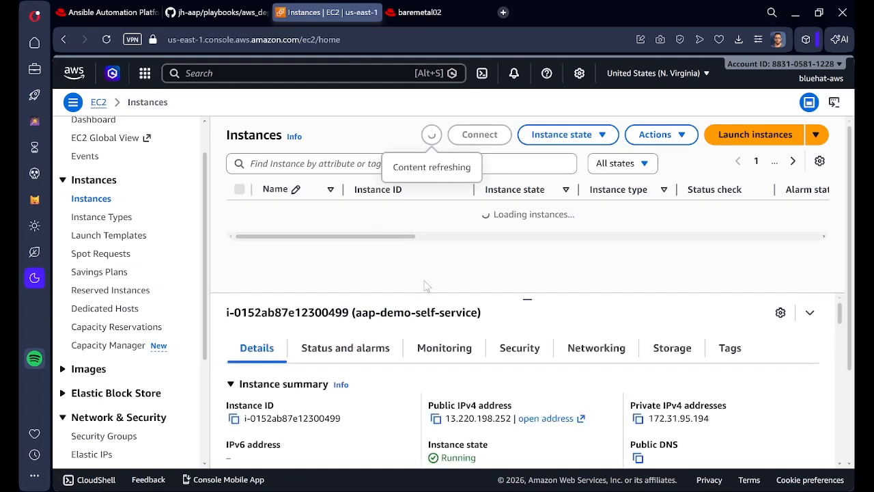
- Open the aap-demo-self-service instance's details and review its public IP, state, instance type and auto-assigned IP address
left_click(402, 232)
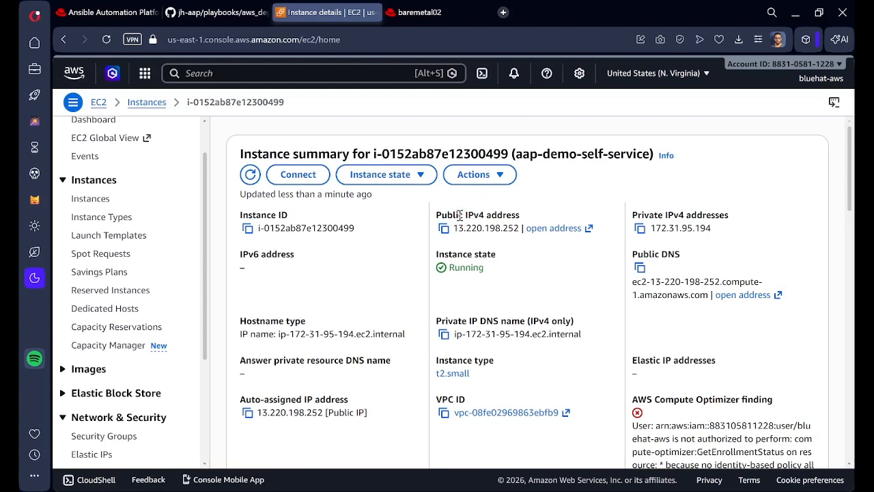
scroll(473, 265, "down", 1)
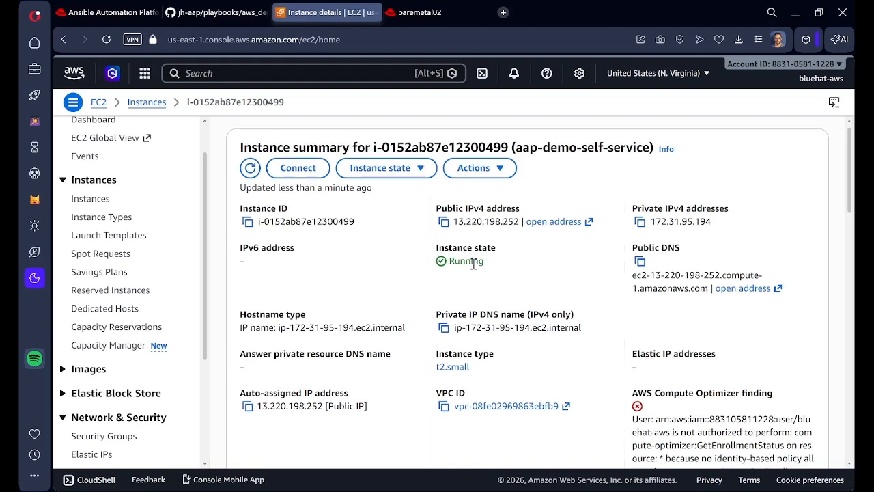
scroll(473, 264, "down", 2)
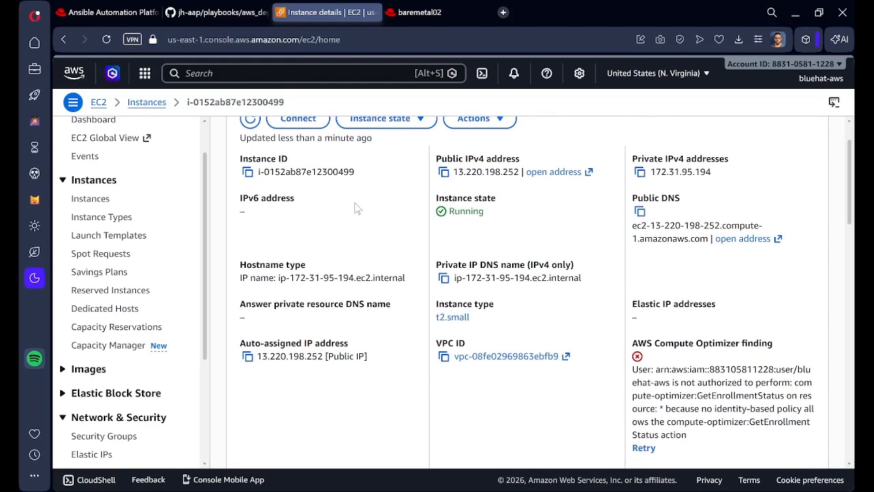
scroll(366, 241, "down", 3)
scroll(366, 241, "down", 1)
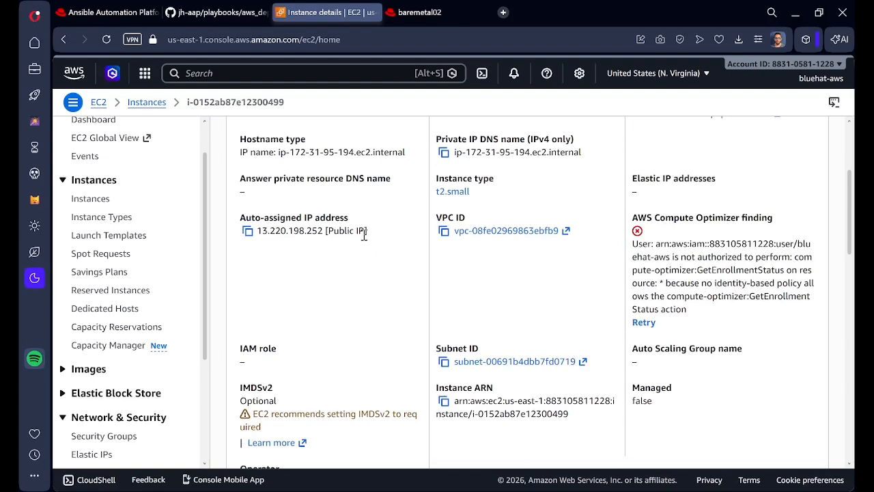
- Switch to Ansible Automation Platform and start launching the jh-aws-remove-ec2 job template from the templates list
left_click(111, 16)
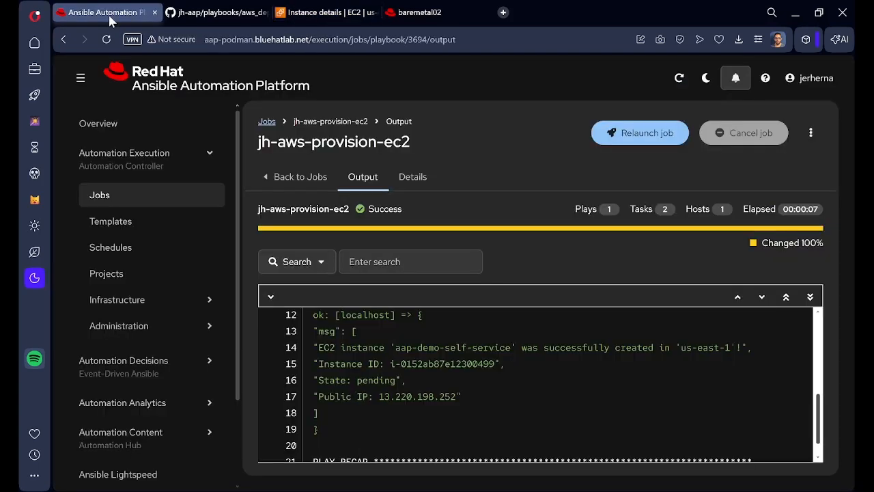
left_click(185, 227)
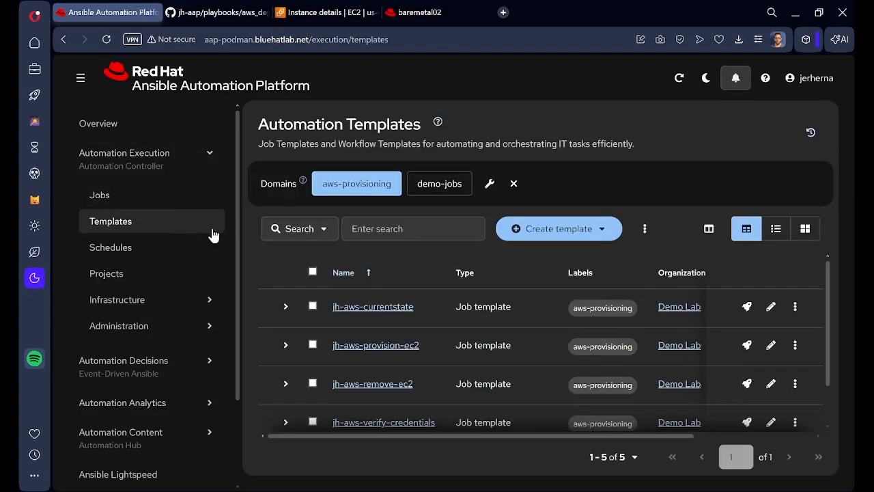
scroll(326, 293, "down", 1)
scroll(327, 292, "up", 1)
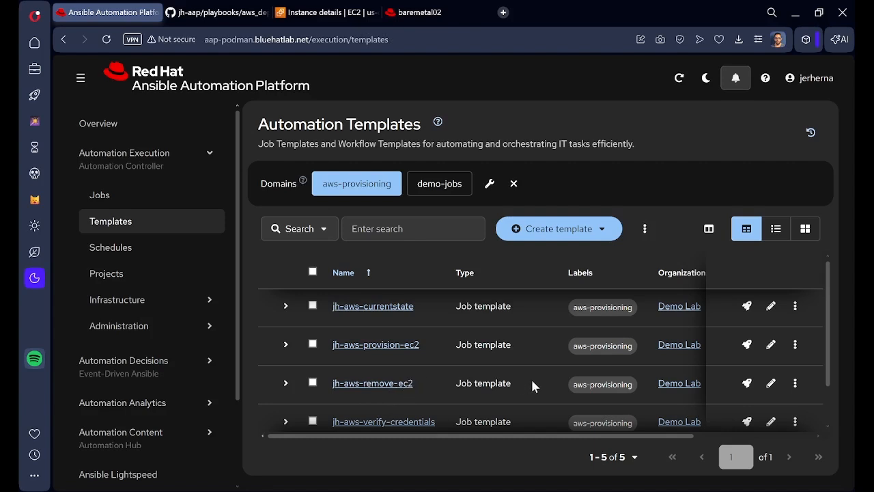
scroll(533, 386, "right", 2)
scroll(533, 386, "left", 2)
left_click(745, 384)
- Select us-east-1 as the survey region, then review the launch settings and launch the removal job
left_click(522, 211)
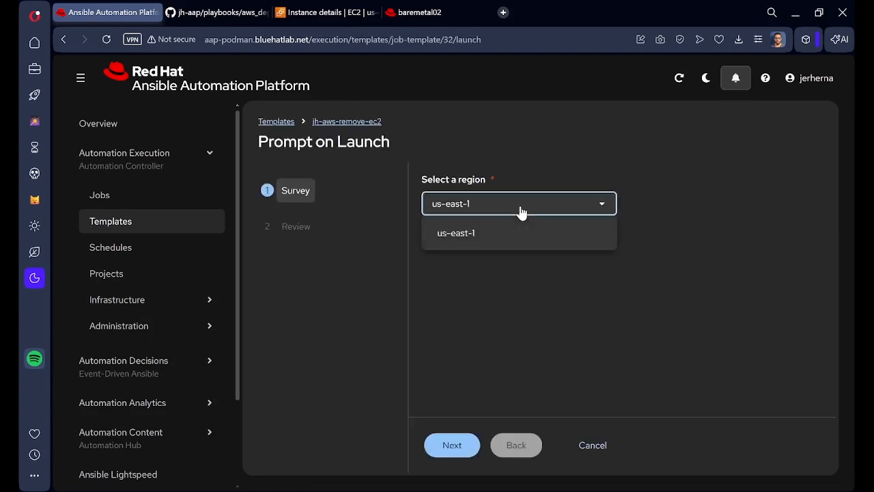
left_click(479, 239)
left_click(461, 442)
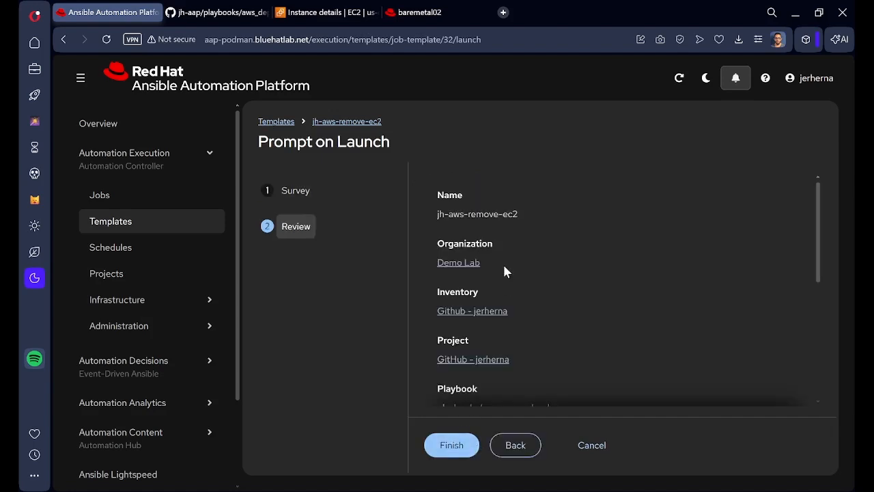
scroll(504, 270, "down", 2)
scroll(504, 270, "up", 2)
left_click(451, 443)
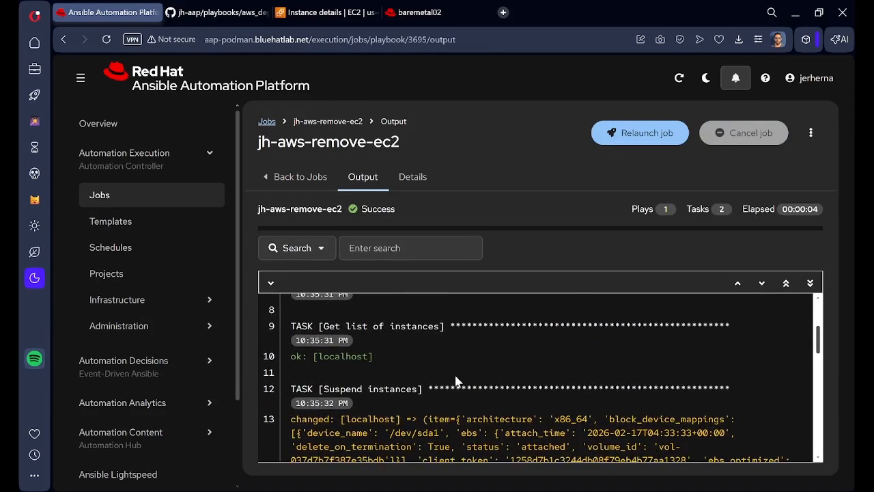
- Read the removal job's output from the Suspend instances task through the play recap
scroll(456, 379, "down", 1)
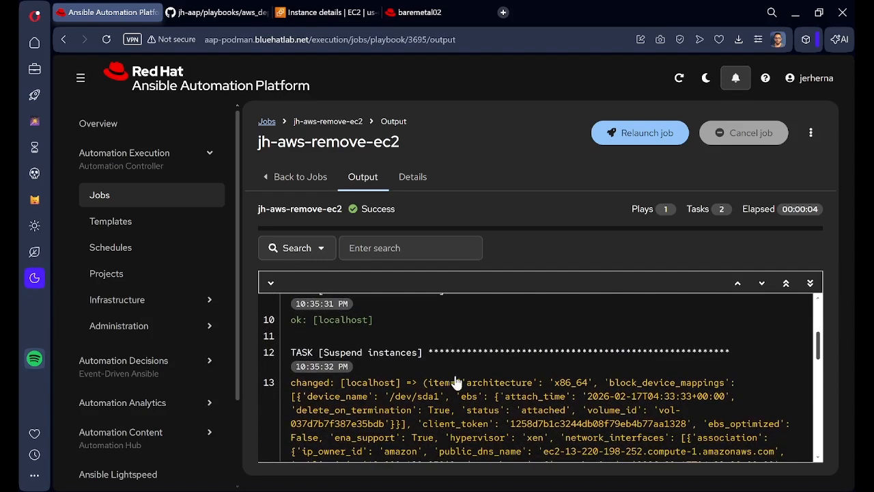
scroll(455, 372, "down", 2)
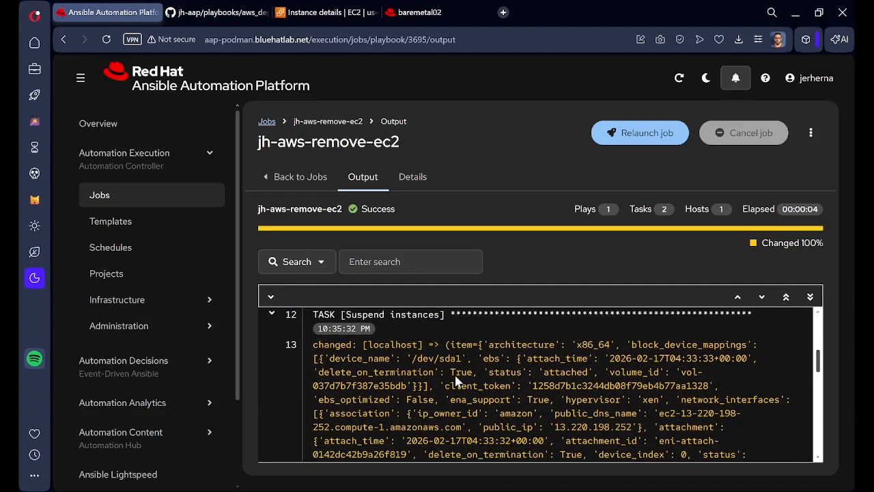
scroll(469, 421, "down", 5)
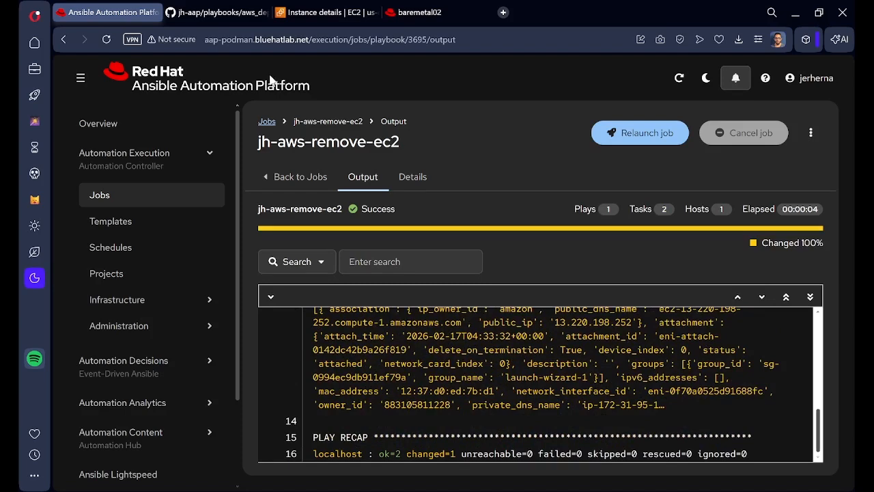
- Switch to the AWS EC2 console and refresh the instances list to check the aap-demo-self-service instance's state
left_click(324, 16)
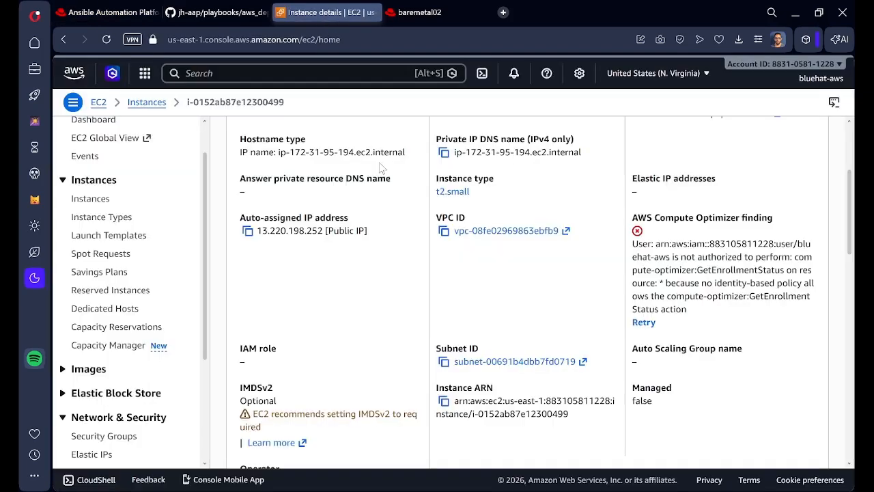
left_click(102, 199)
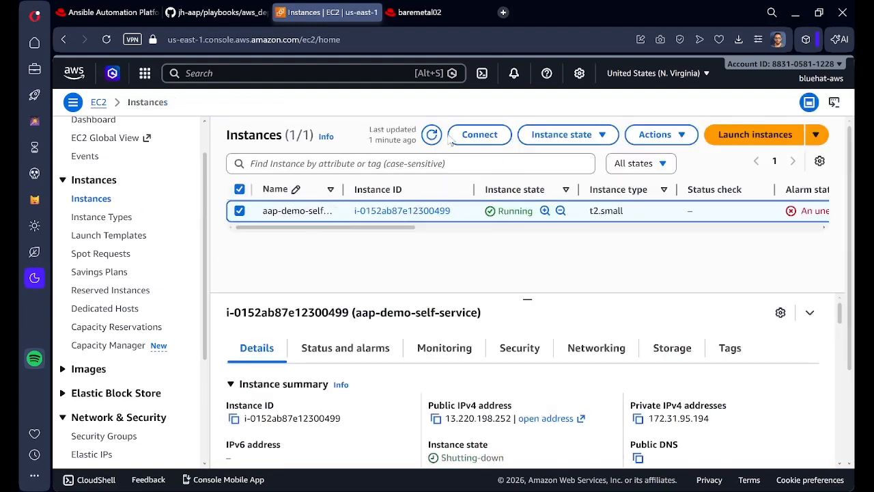
left_click(431, 136)
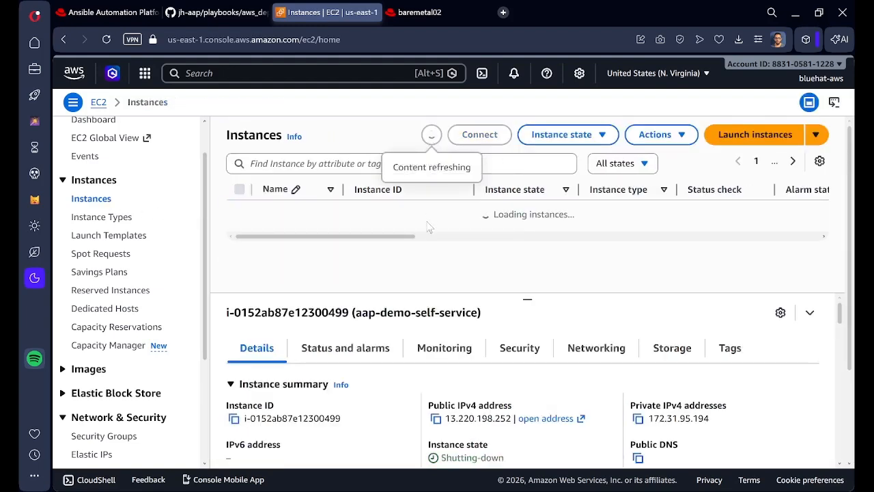
scroll(382, 253, "right", 5)
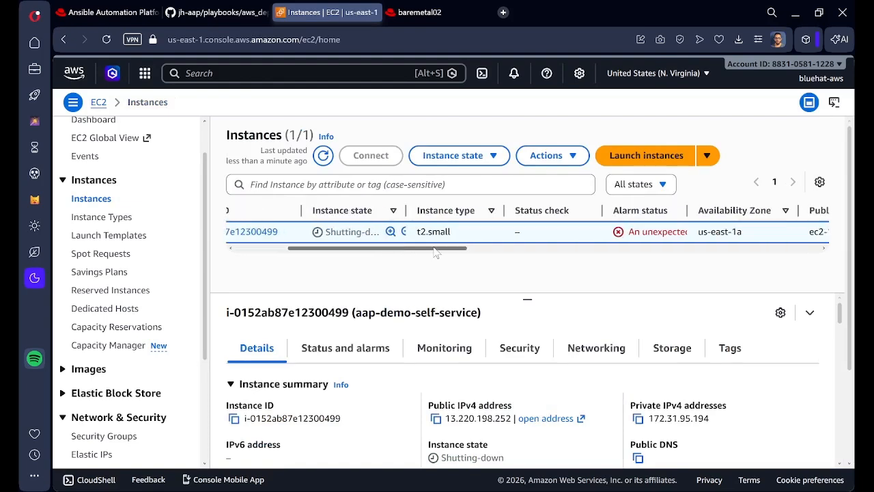
scroll(437, 235, "left", 4)
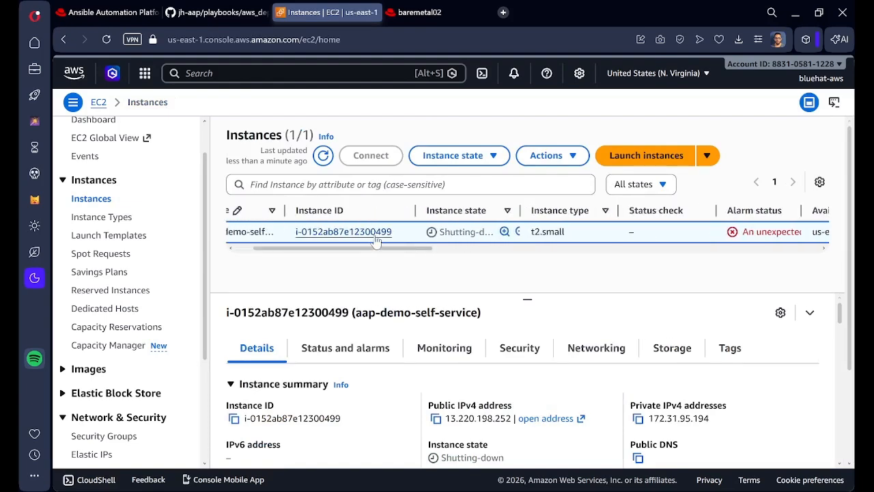
- Open the aap-demo-self-service instance's summary and check its instance state after the removal job
left_click(374, 233)
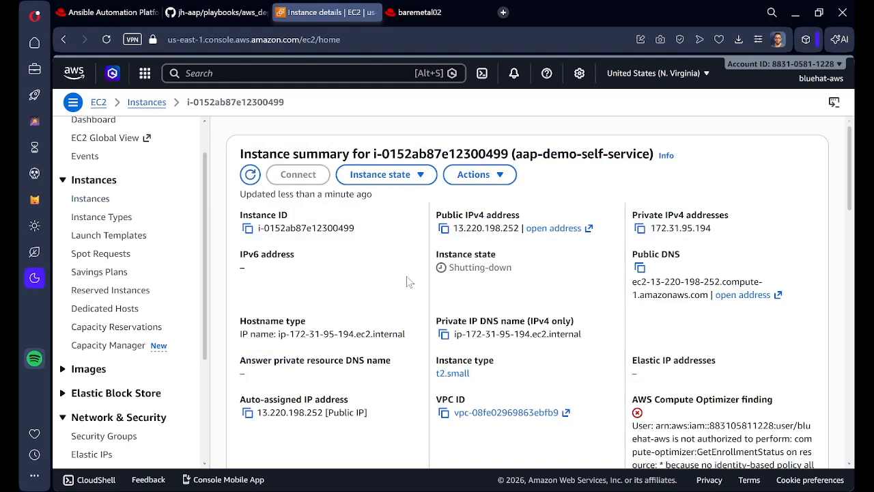
scroll(410, 274, "down", 1)
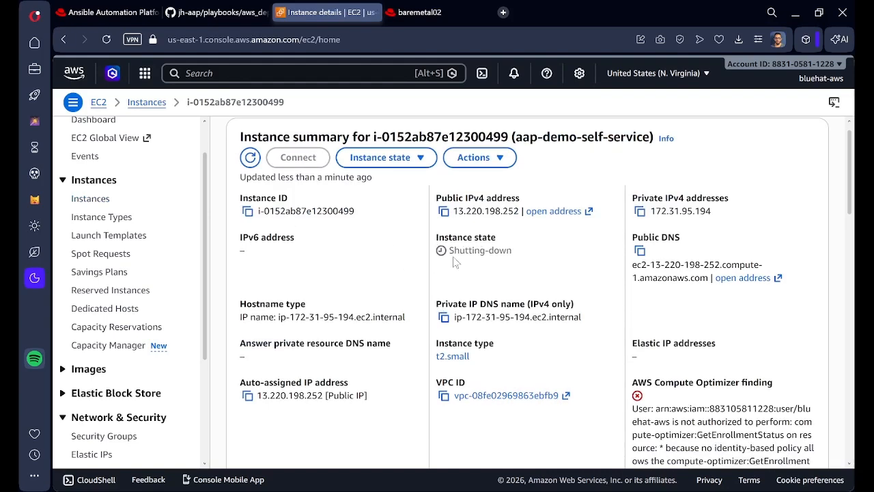
scroll(362, 270, "up", 1)
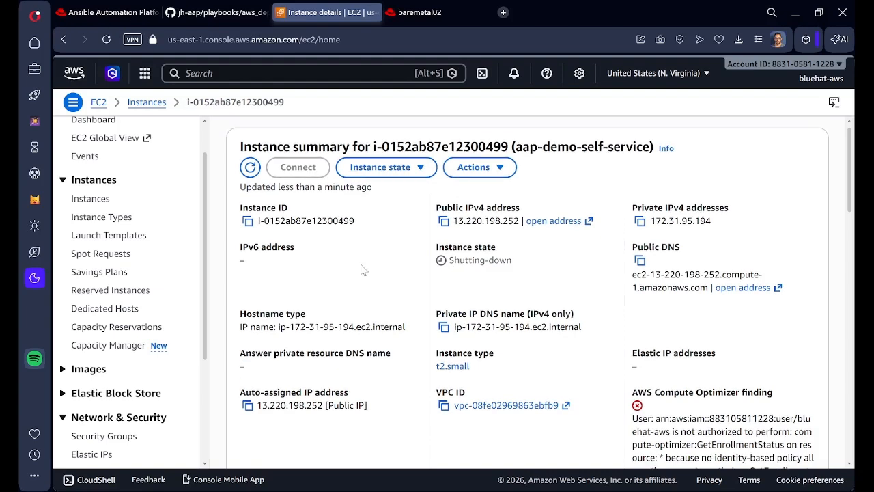